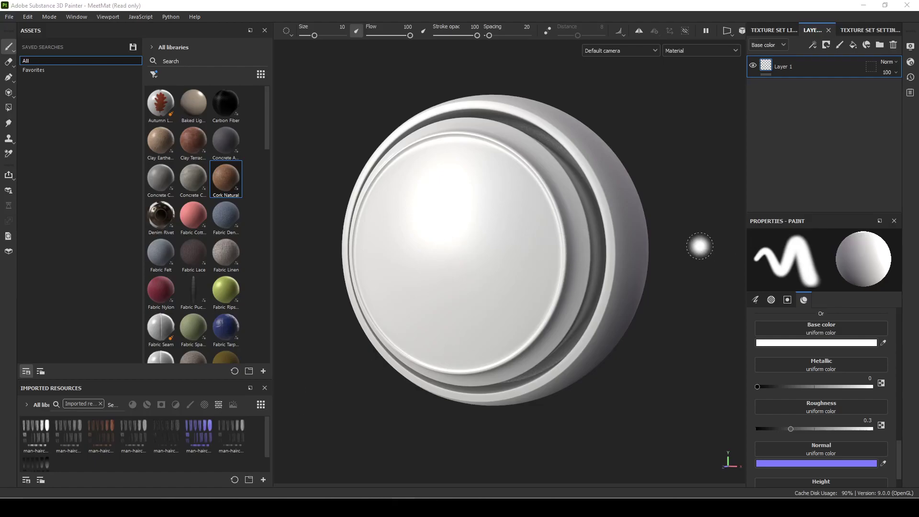
# - Delete the paint layer Layer 1 and add a new fill layer in its place
pyautogui.keyDown('alt'); pyautogui.moveTo(700, 247); pyautogui.dragTo(663, 226); pyautogui.keyUp('alt')
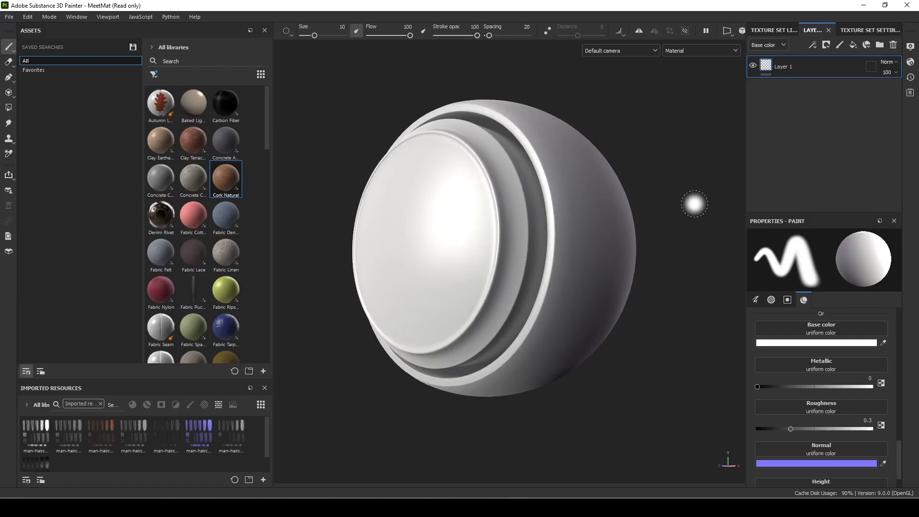
pyautogui.moveTo(619, 148)
pyautogui.keyDown('alt'); pyautogui.mouseDown()
pyautogui.moveTo(628, 156)
pyautogui.moveTo(618, 140)
pyautogui.mouseUp(); pyautogui.keyUp('alt')
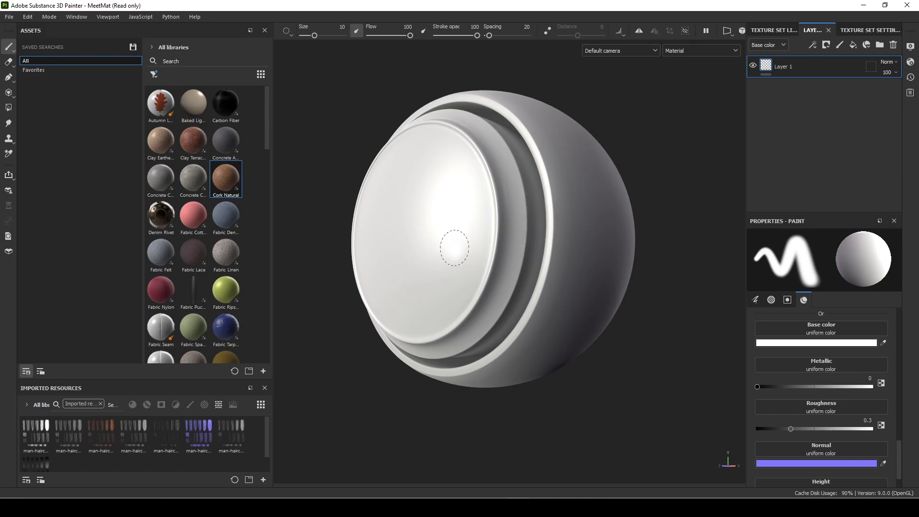
pyautogui.scroll(1, 448, 249)
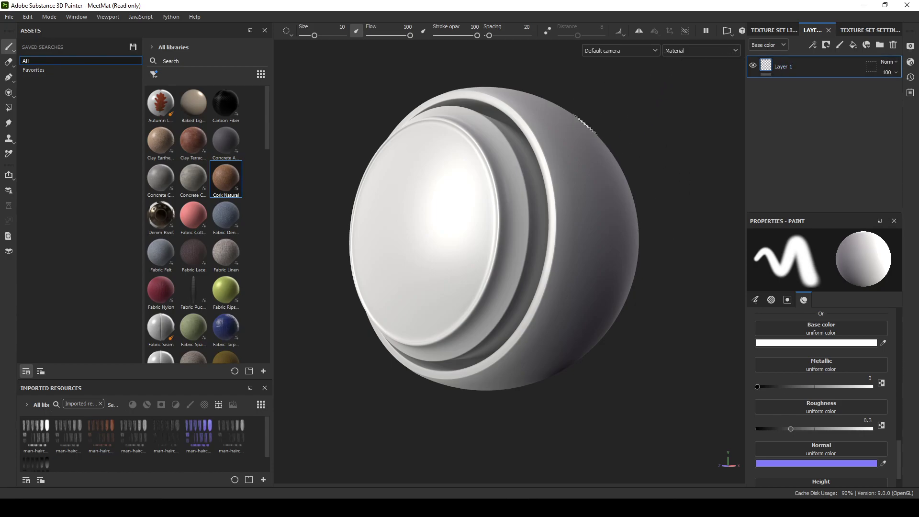
pyautogui.keyDown('alt'); pyautogui.moveTo(586, 126); pyautogui.dragTo(628, 142); pyautogui.keyUp('alt')
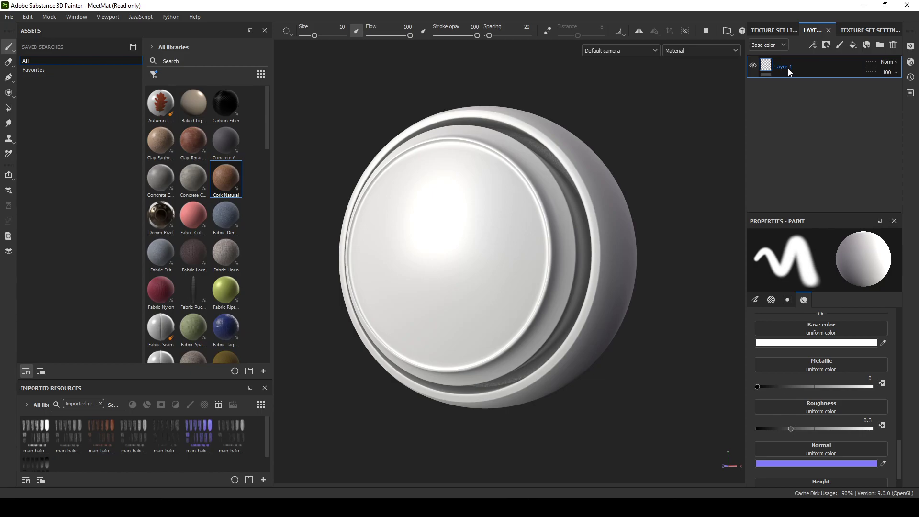
pyautogui.click(893, 45)
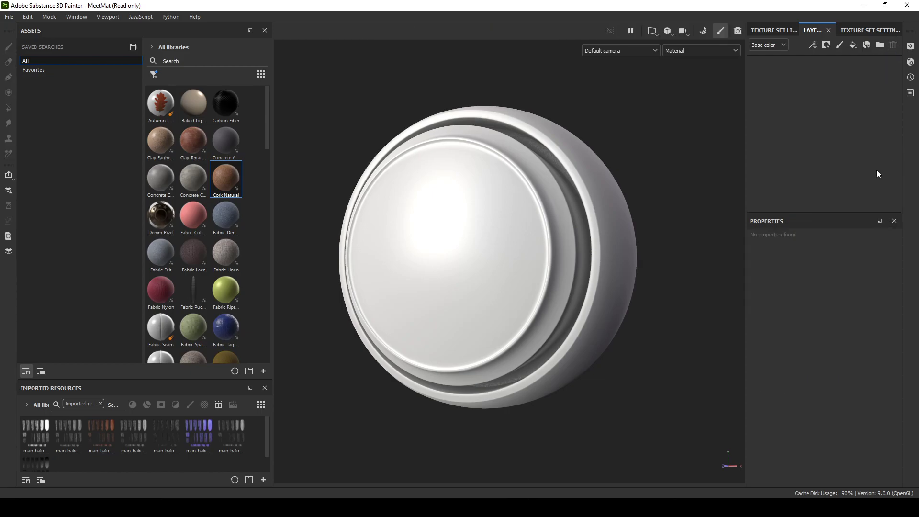
pyautogui.keyDown('alt'); pyautogui.moveTo(659, 250); pyautogui.dragTo(642, 240); pyautogui.keyUp('alt')
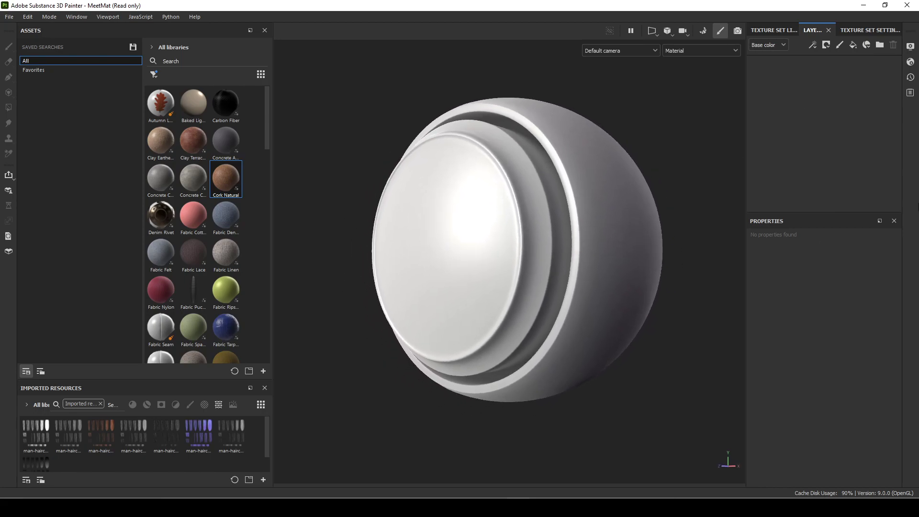
pyautogui.click(854, 45)
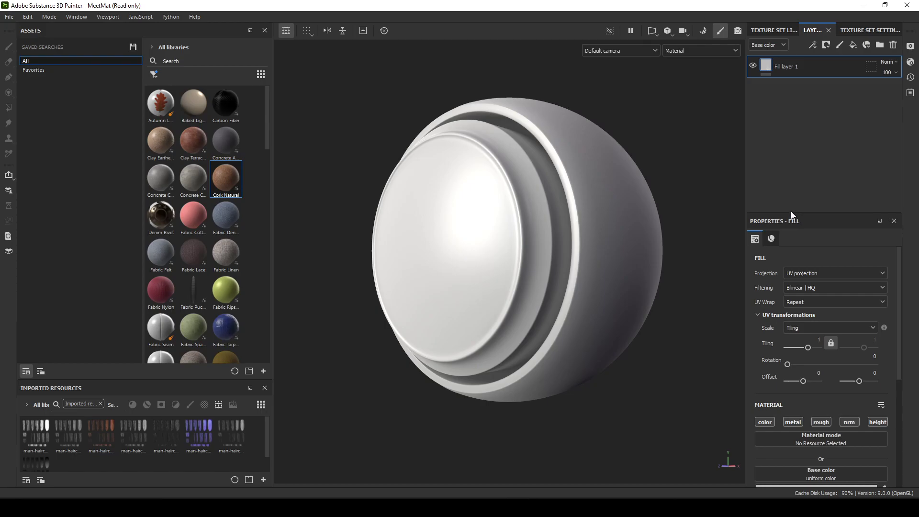
# - Set the fill layer to Metallic 0.8286 and Roughness 0.4367
pyautogui.moveTo(794, 214); pyautogui.dragTo(795, 135)
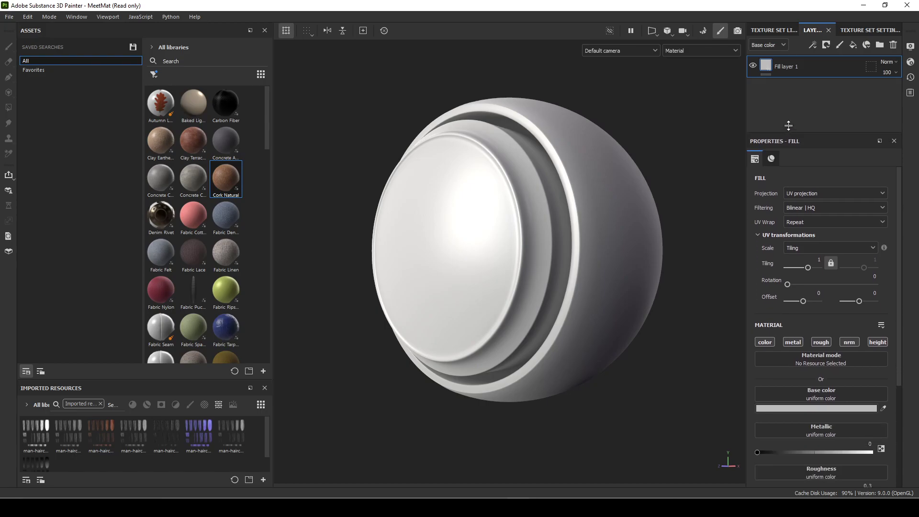
pyautogui.scroll(-4, 850, 357)
pyautogui.scroll(-1, 846, 337)
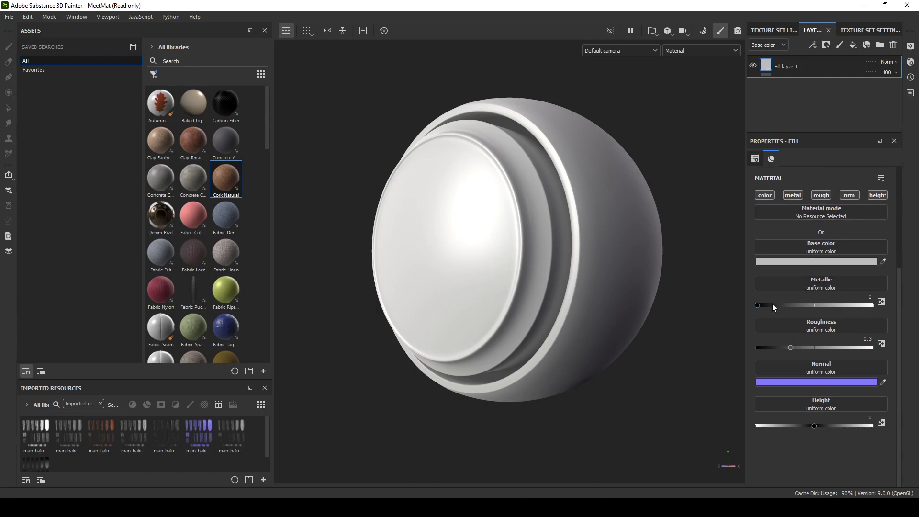
pyautogui.moveTo(771, 305); pyautogui.dragTo(881, 305)
pyautogui.moveTo(790, 347); pyautogui.dragTo(806, 331)
pyautogui.moveTo(836, 305)
pyautogui.mouseDown()
pyautogui.moveTo(799, 305)
pyautogui.moveTo(853, 306)
pyautogui.mouseUp()
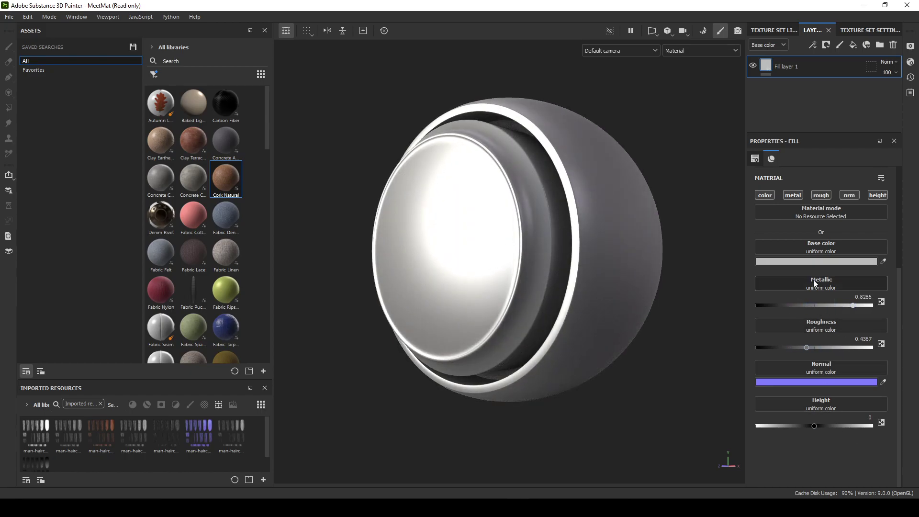
pyautogui.keyDown('alt'); pyautogui.moveTo(686, 287); pyautogui.dragTo(737, 363); pyautogui.keyUp('alt')
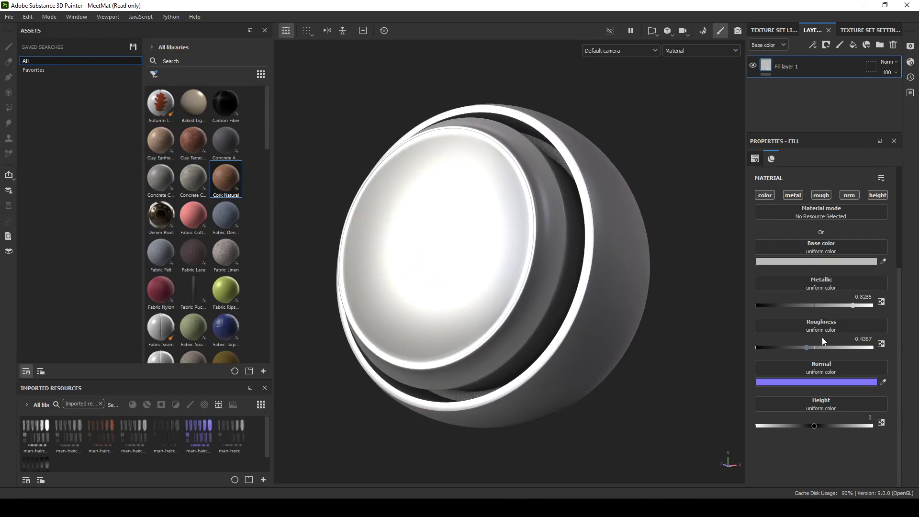
# - Make the fill layer's base colour dark red 8C2F2F
pyautogui.click(840, 264)
pyautogui.moveTo(806, 254); pyautogui.dragTo(771, 282)
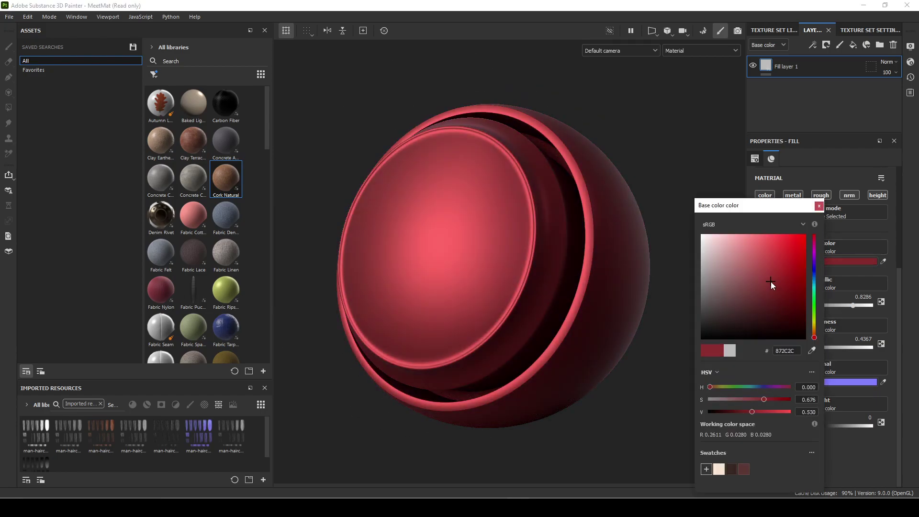
pyautogui.click(817, 206)
pyautogui.keyDown('alt'); pyautogui.moveTo(639, 339); pyautogui.dragTo(561, 310); pyautogui.keyUp('alt')
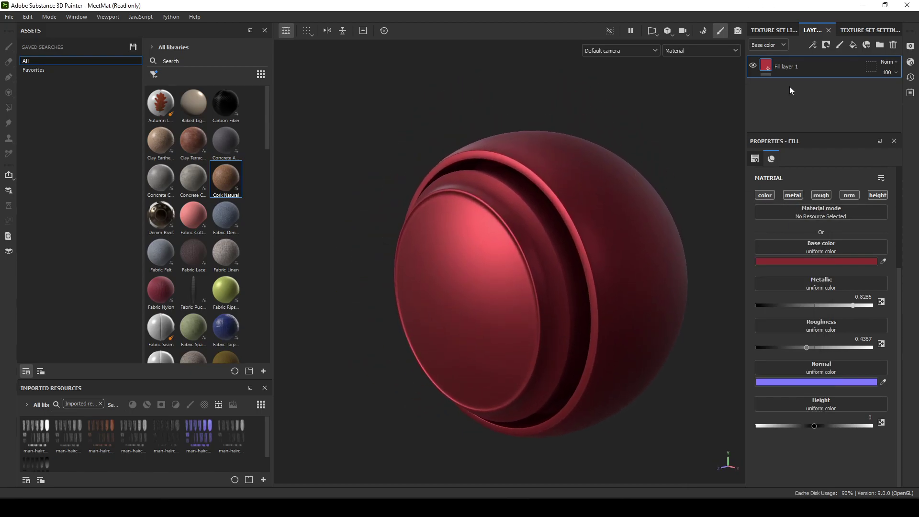
# - Rename the fill layer to 'base'
pyautogui.doubleClick(789, 67)
pyautogui.write('base')
pyautogui.press('Return')
pyautogui.keyDown('alt'); pyautogui.moveTo(644, 199); pyautogui.dragTo(503, 91); pyautogui.keyUp('alt')
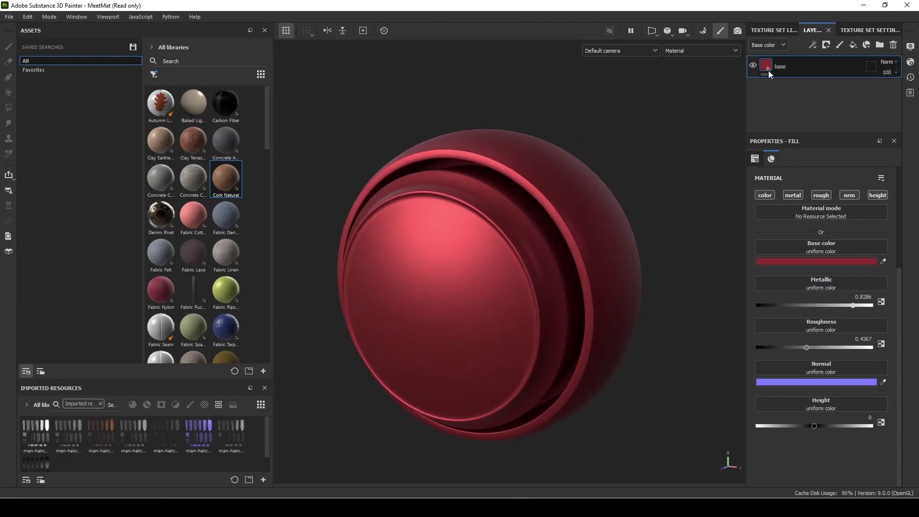
pyautogui.keyDown('alt'); pyautogui.moveTo(671, 300); pyautogui.dragTo(654, 281); pyautogui.keyUp('alt')
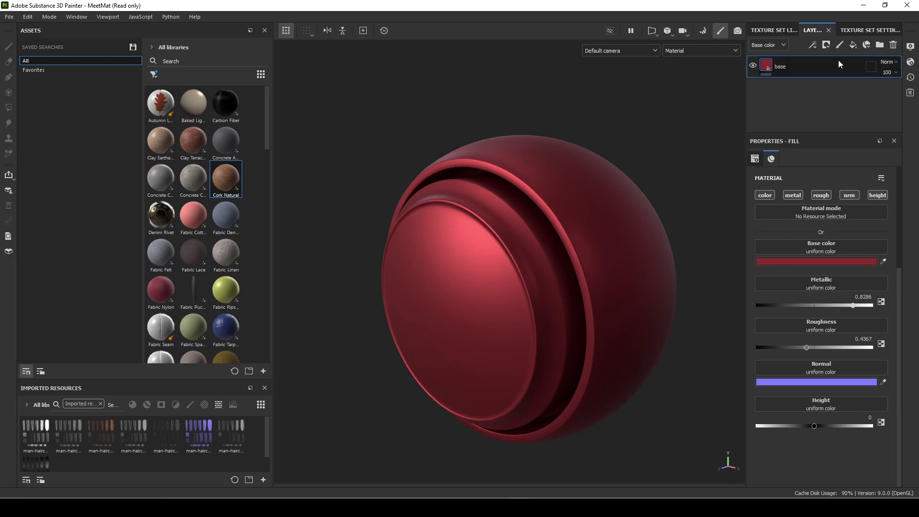
# - Add a new fill layer above base and hide it with a black mask
pyautogui.click(853, 45)
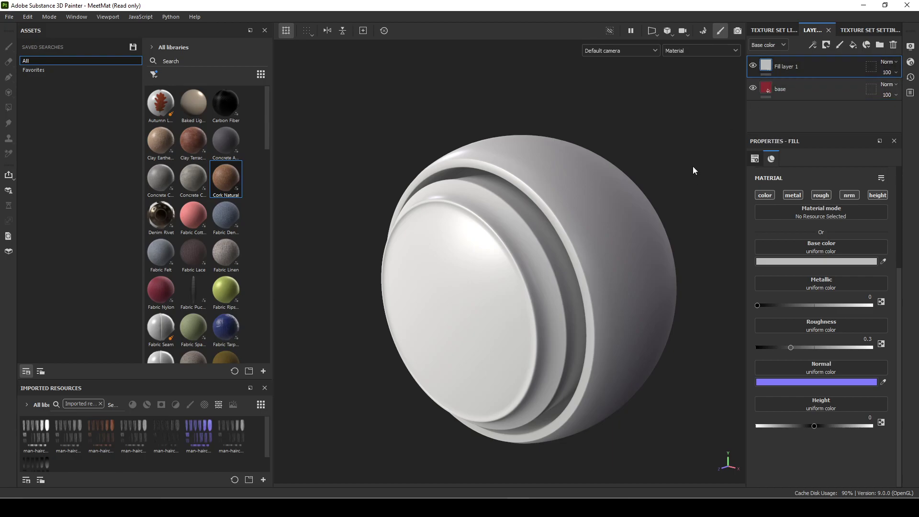
pyautogui.keyDown('alt'); pyautogui.moveTo(693, 167); pyautogui.dragTo(709, 150); pyautogui.keyUp('alt')
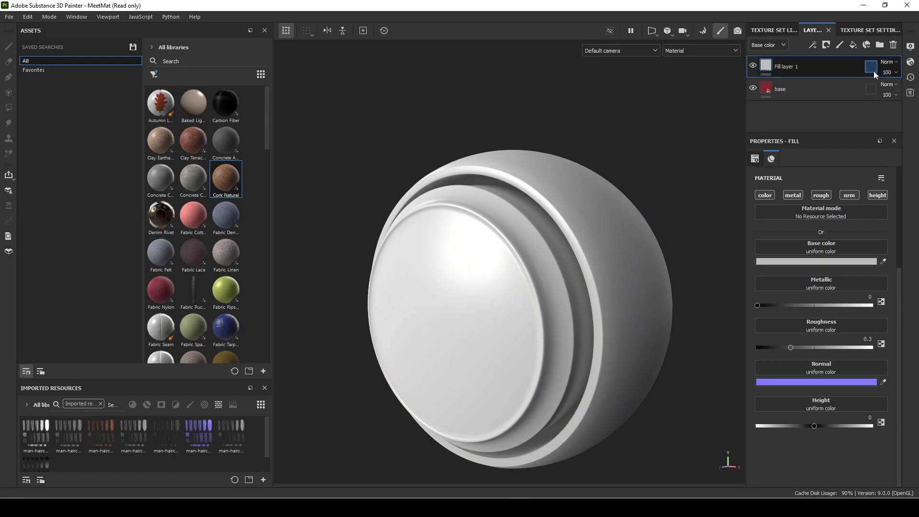
pyautogui.rightClick(764, 68)
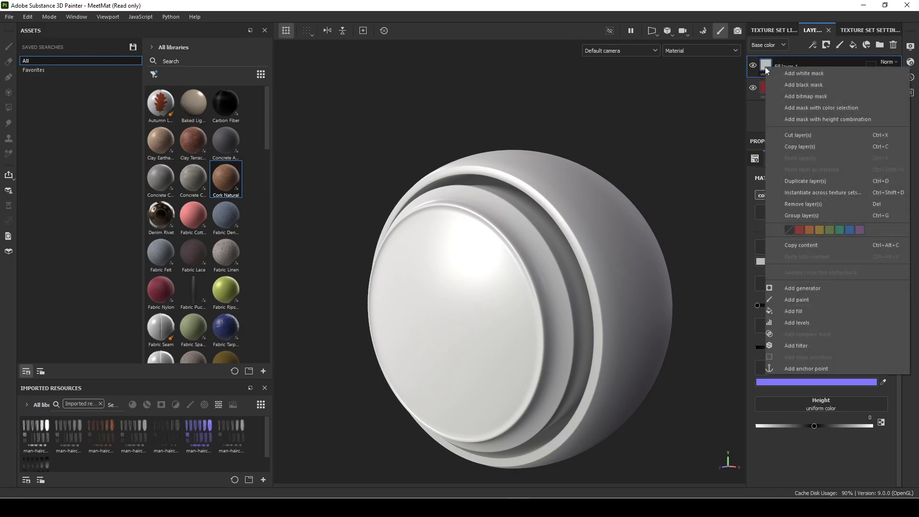
pyautogui.click(800, 85)
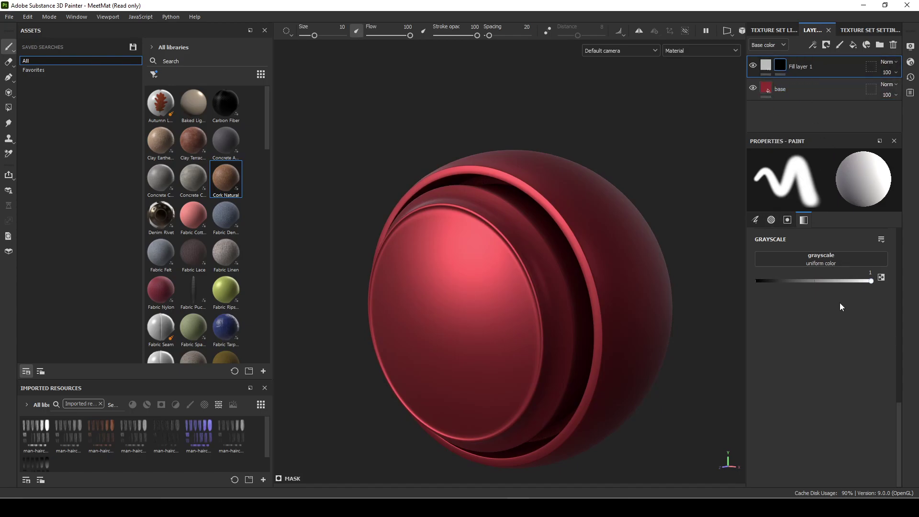
# - Add a paint effect to the new layer's black mask
pyautogui.rightClick(782, 65)
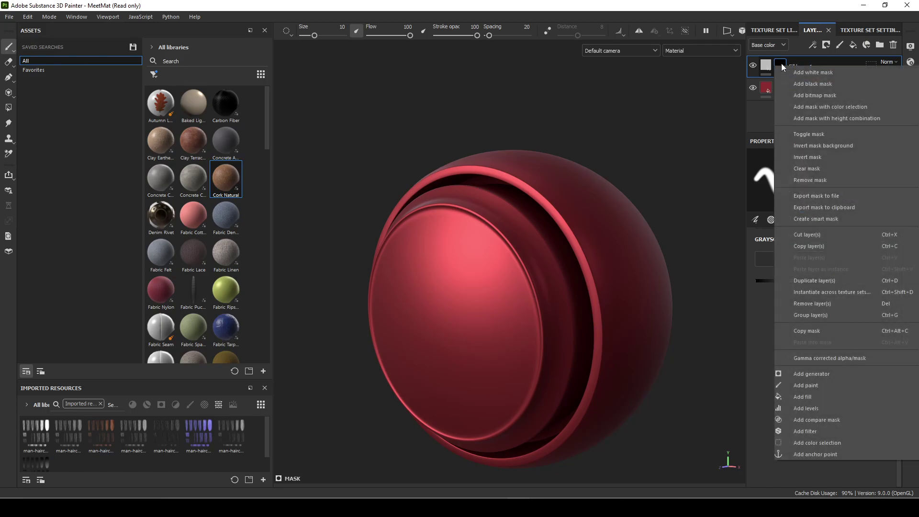
pyautogui.click(821, 384)
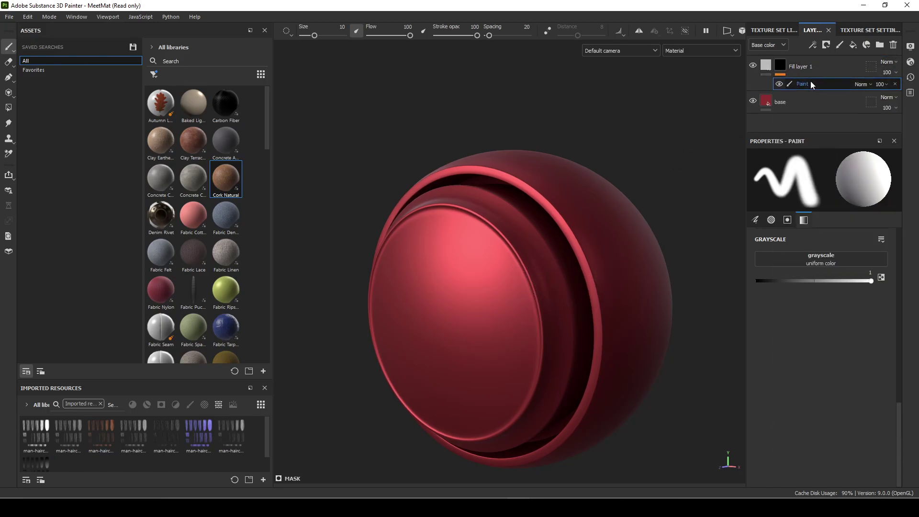
pyautogui.keyDown('alt'); pyautogui.moveTo(655, 265); pyautogui.dragTo(578, 289); pyautogui.keyUp('alt')
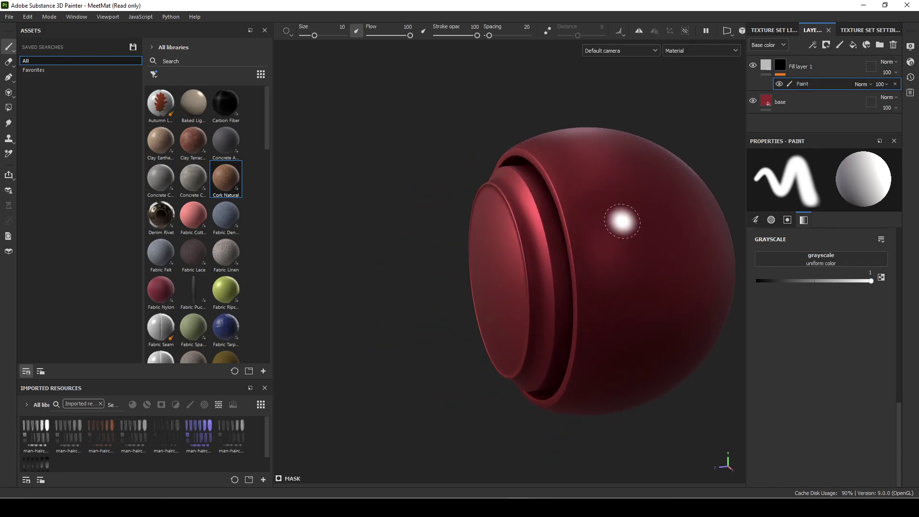
# - Make Fill layer 1 fully metallic with roughness 0
pyautogui.click(767, 66)
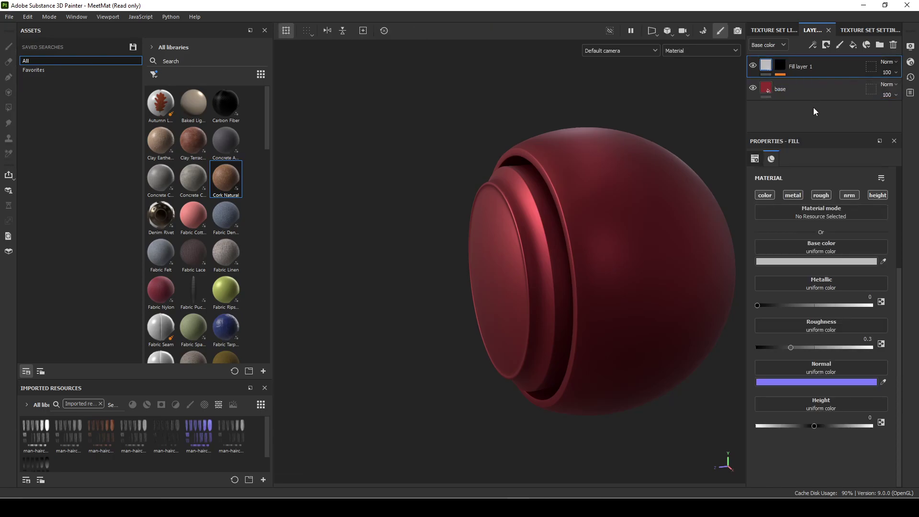
pyautogui.moveTo(759, 305); pyautogui.dragTo(873, 305)
pyautogui.moveTo(789, 346); pyautogui.dragTo(677, 345)
# - Paint a question-mark shaped metal patch and another patch onto the sphere through the mask
pyautogui.click(781, 67)
pyautogui.press('1')
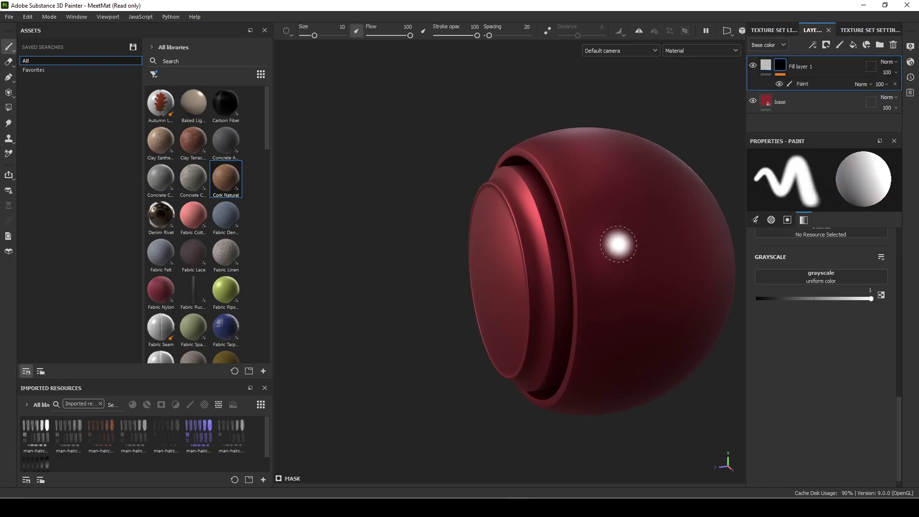
pyautogui.moveTo(596, 259)
pyautogui.mouseDown()
pyautogui.moveTo(656, 193)
pyautogui.moveTo(677, 262)
pyautogui.moveTo(639, 366)
pyautogui.mouseUp()
pyautogui.moveTo(639, 366)
pyautogui.keyDown('alt'); pyautogui.mouseDown()
pyautogui.moveTo(601, 328)
pyautogui.moveTo(549, 198)
pyautogui.mouseUp(); pyautogui.keyUp('alt')
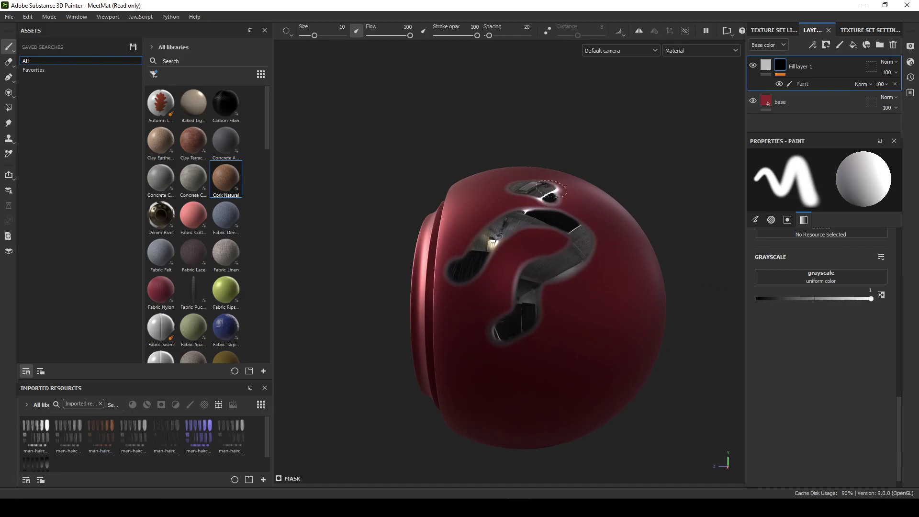
pyautogui.moveTo(615, 251)
pyautogui.keyDown('alt'); pyautogui.mouseDown()
pyautogui.moveTo(595, 297)
pyautogui.moveTo(491, 291)
pyautogui.moveTo(526, 278)
pyautogui.mouseUp(); pyautogui.keyUp('alt')
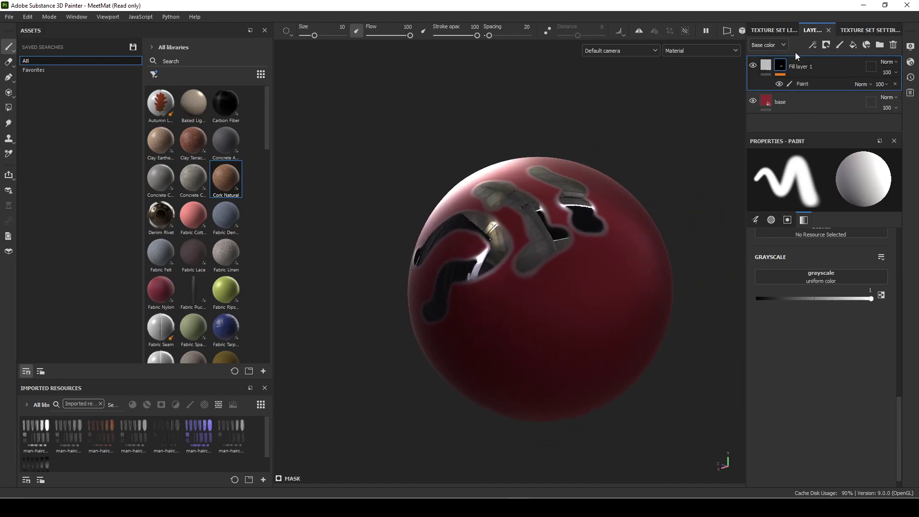
pyautogui.moveTo(572, 275); pyautogui.dragTo(598, 277)
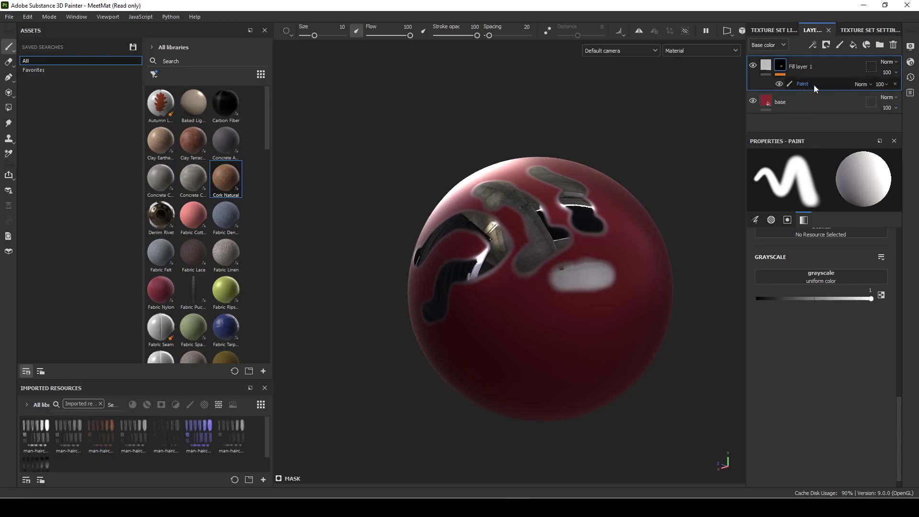
# - Extend the metal patch rightward across the sphere and inspect the patches from several angles
pyautogui.moveTo(537, 325)
pyautogui.keyDown('alt'); pyautogui.mouseDown()
pyautogui.moveTo(673, 329)
pyautogui.moveTo(407, 322)
pyautogui.moveTo(464, 361)
pyautogui.moveTo(414, 121)
pyautogui.mouseUp(); pyautogui.keyUp('alt')
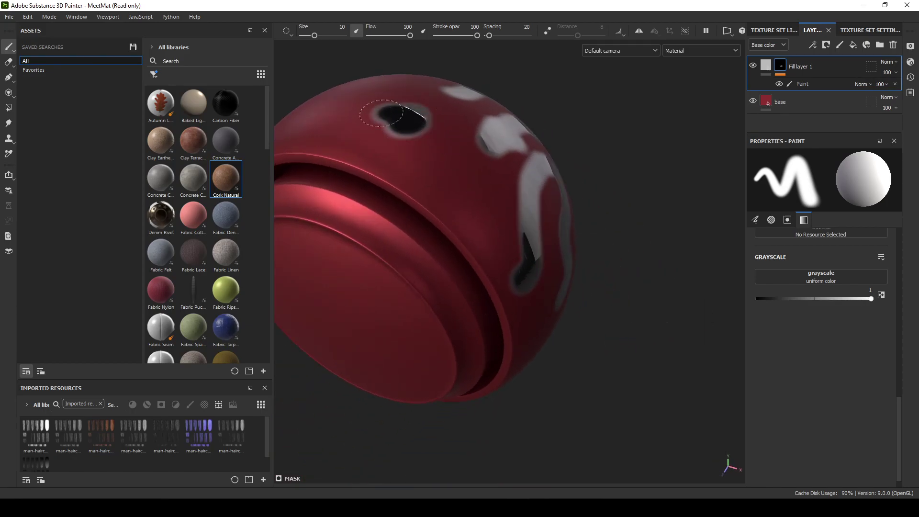
pyautogui.moveTo(382, 113)
pyautogui.keyDown('alt'); pyautogui.mouseDown()
pyautogui.moveTo(361, 283)
pyautogui.moveTo(496, 314)
pyautogui.moveTo(469, 229)
pyautogui.mouseUp(); pyautogui.keyUp('alt')
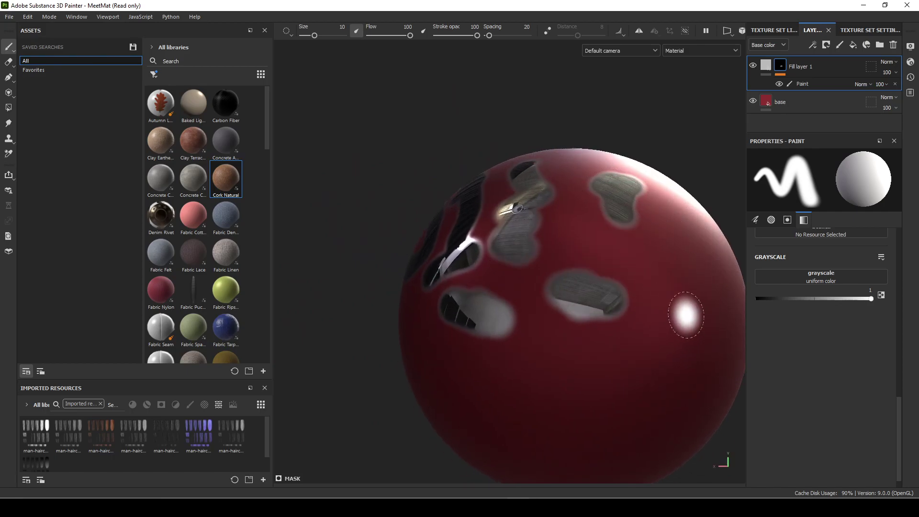
pyautogui.keyDown('alt'); pyautogui.moveTo(670, 326); pyautogui.dragTo(524, 306); pyautogui.keyUp('alt')
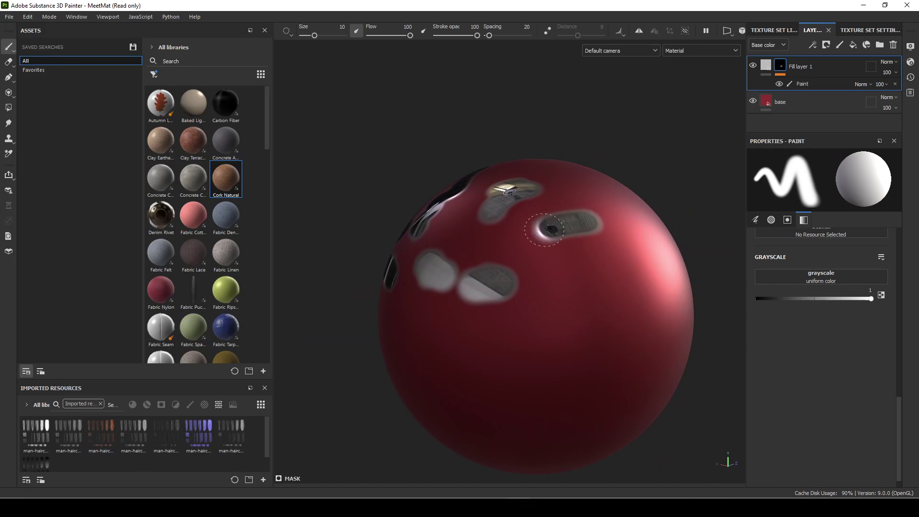
pyautogui.moveTo(618, 251); pyautogui.dragTo(644, 247)
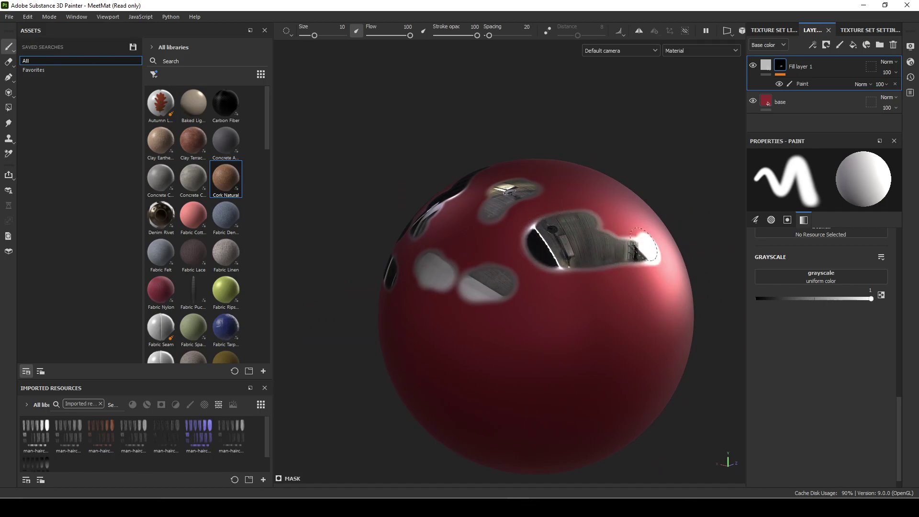
pyautogui.moveTo(570, 244)
pyautogui.keyDown('alt'); pyautogui.mouseDown()
pyautogui.moveTo(574, 334)
pyautogui.moveTo(746, 291)
pyautogui.moveTo(507, 359)
pyautogui.mouseUp(); pyautogui.keyUp('alt')
pyautogui.moveTo(613, 359)
pyautogui.keyDown('alt'); pyautogui.mouseDown()
pyautogui.moveTo(348, 234)
pyautogui.moveTo(439, 237)
pyautogui.moveTo(435, 214)
pyautogui.moveTo(504, 291)
pyautogui.moveTo(454, 250)
pyautogui.mouseUp(); pyautogui.keyUp('alt')
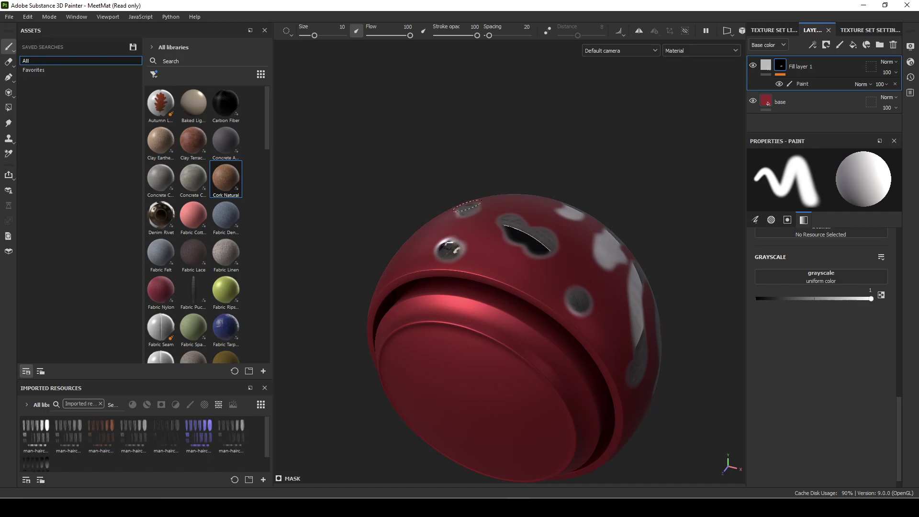
pyautogui.moveTo(559, 234)
pyautogui.keyDown('alt'); pyautogui.mouseDown()
pyautogui.moveTo(399, 218)
pyautogui.moveTo(441, 299)
pyautogui.mouseUp(); pyautogui.keyUp('alt')
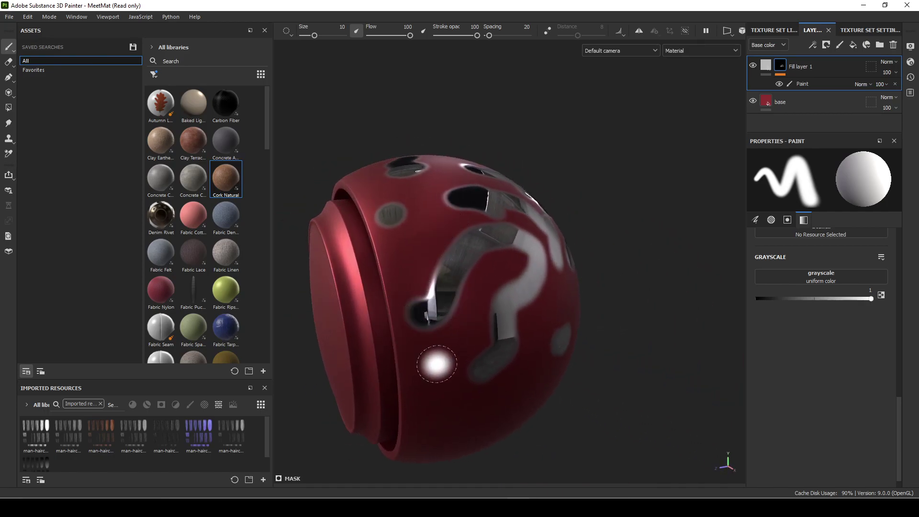
pyautogui.moveTo(437, 364)
pyautogui.keyDown('alt'); pyautogui.mouseDown()
pyautogui.moveTo(466, 353)
pyautogui.moveTo(529, 382)
pyautogui.moveTo(541, 349)
pyautogui.mouseUp(); pyautogui.keyUp('alt')
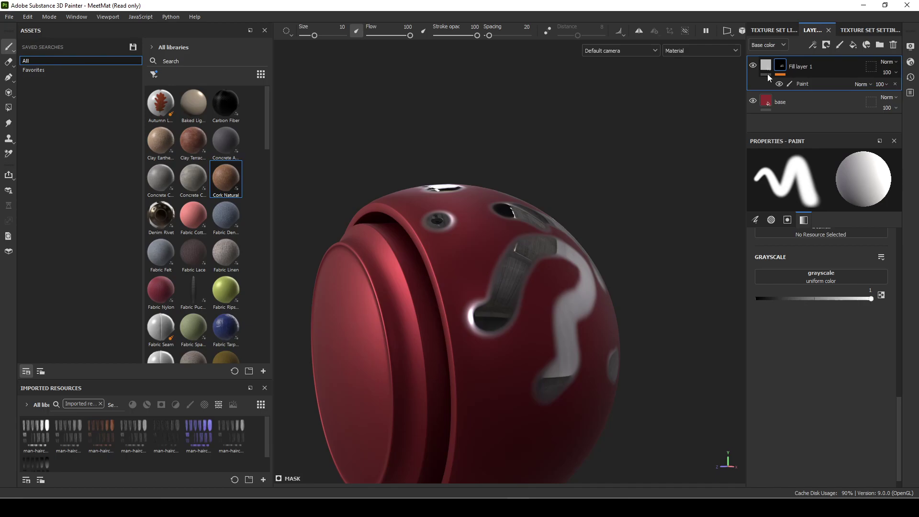
pyautogui.moveTo(767, 68)
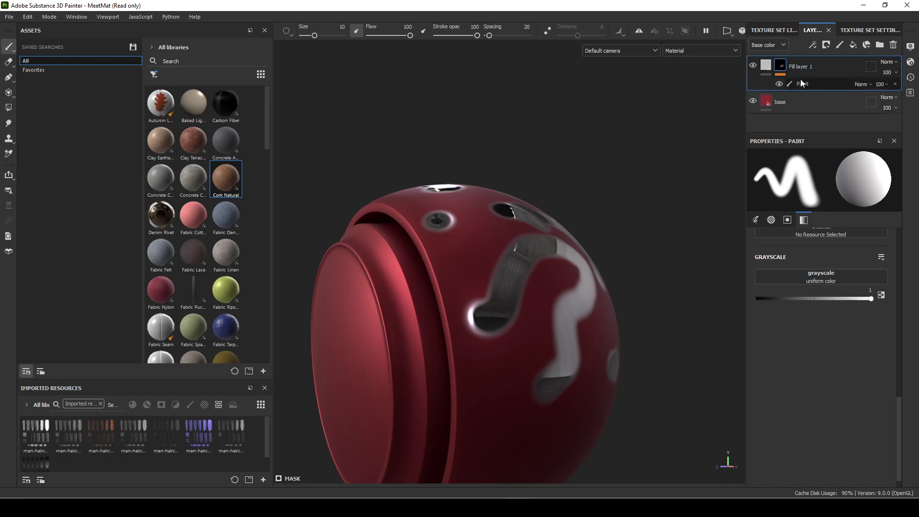
# - Set Fill layer 1's base colour to bright blue 005BFF
pyautogui.click(766, 69)
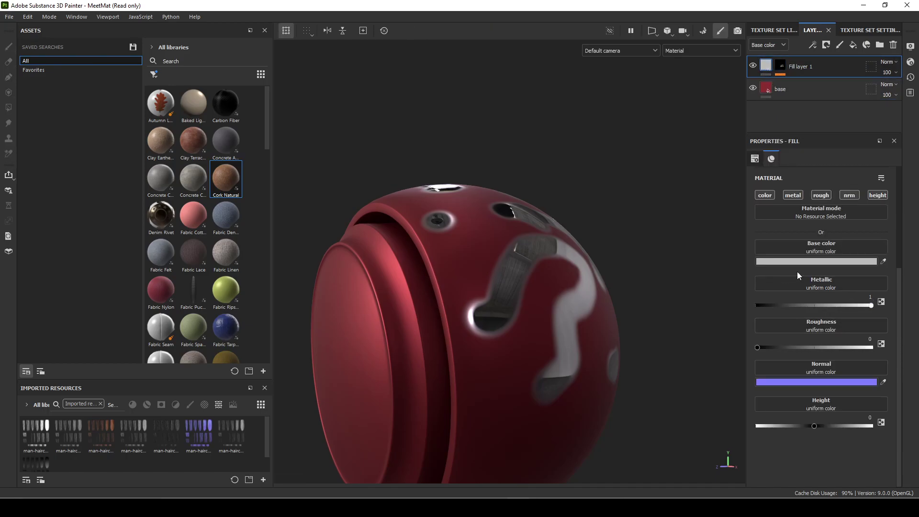
pyautogui.click(806, 261)
pyautogui.moveTo(815, 311); pyautogui.dragTo(815, 279)
pyautogui.moveTo(751, 273); pyautogui.dragTo(820, 236)
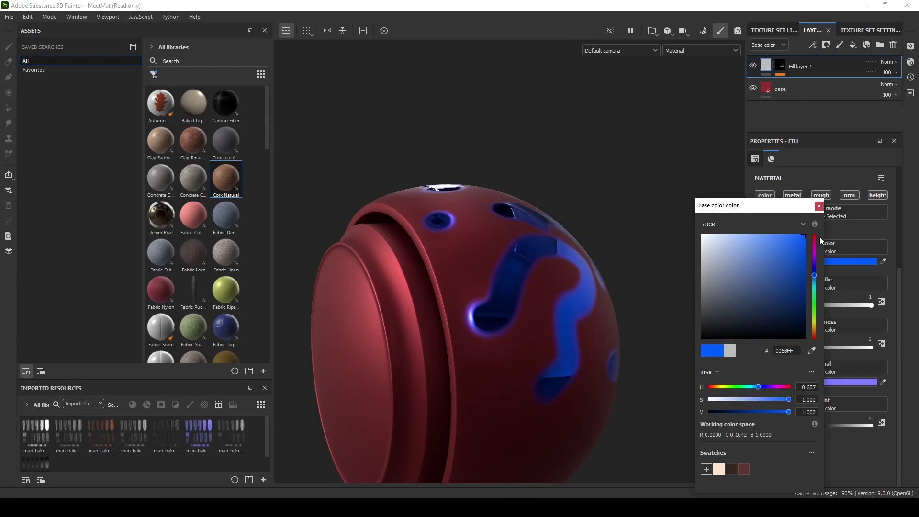
pyautogui.click(820, 206)
# - Raise the blue patches' roughness to about 0.1959
pyautogui.moveTo(766, 345); pyautogui.dragTo(524, 236)
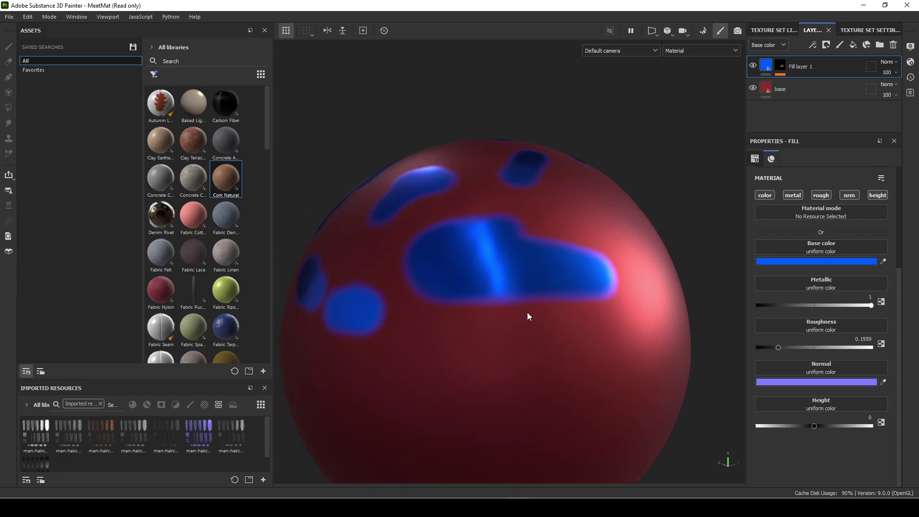
pyautogui.press('alt')
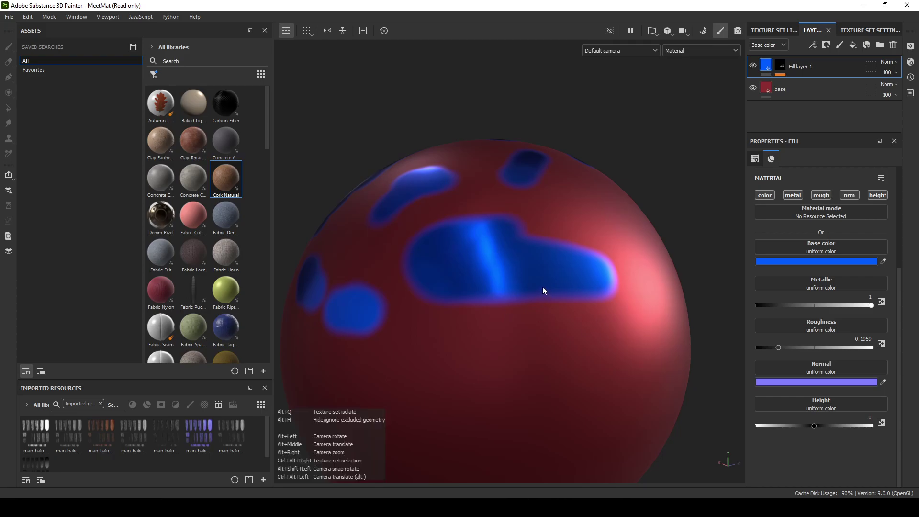
pyautogui.keyDown('alt'); pyautogui.moveTo(597, 370); pyautogui.dragTo(517, 308); pyautogui.keyUp('alt')
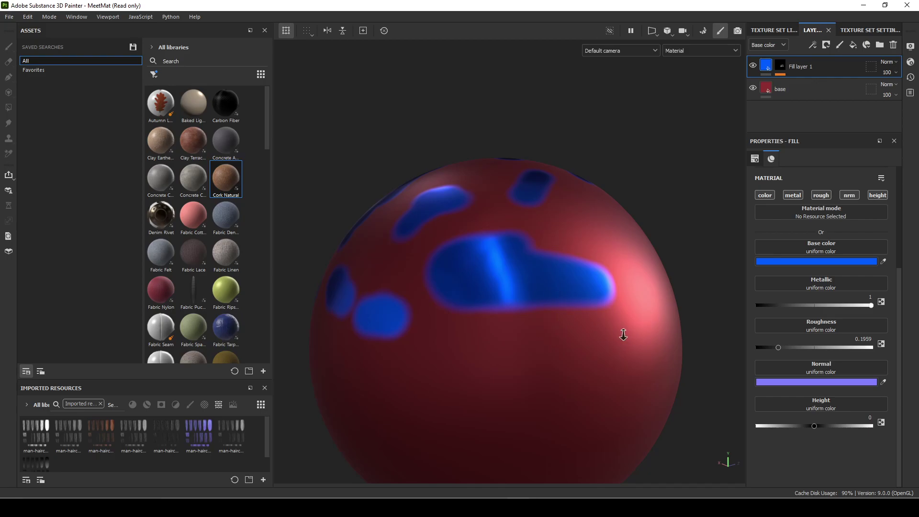
pyautogui.keyDown('alt'); pyautogui.moveTo(623, 334); pyautogui.dragTo(365, 298, button='right'); pyautogui.keyUp('alt')
pyautogui.keyDown('alt'); pyautogui.moveTo(366, 297); pyautogui.dragTo(688, 244); pyautogui.keyUp('alt')
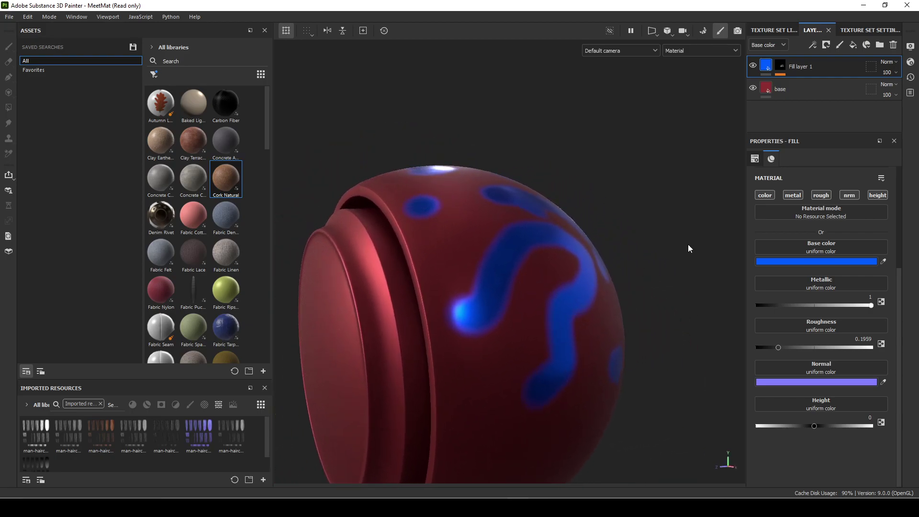
# - Switch between Fill layer 1's fill settings and its mask paint effect
pyautogui.rightClick(799, 70)
pyautogui.click(799, 82)
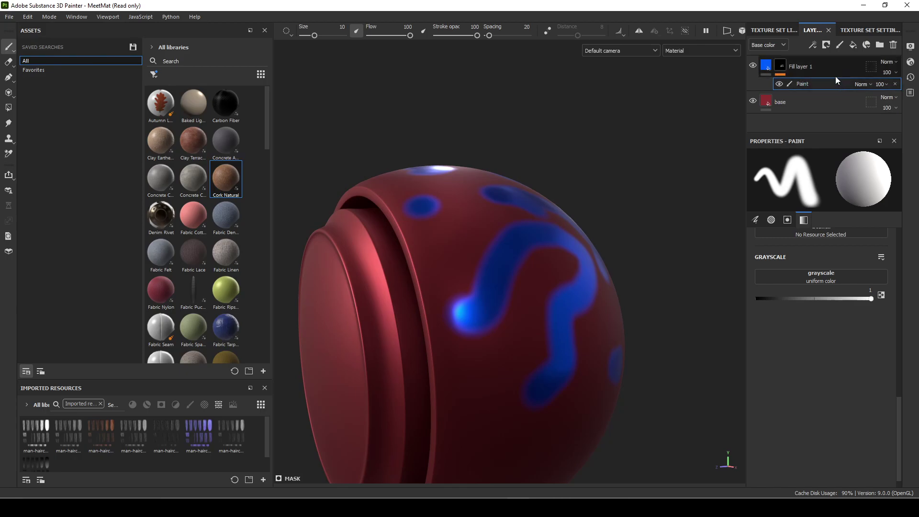
pyautogui.click(780, 67)
pyautogui.click(800, 85)
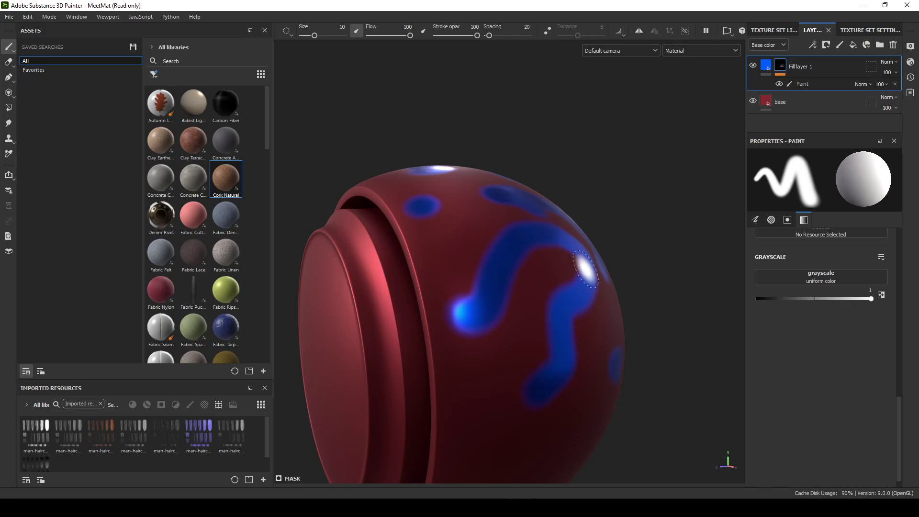
pyautogui.keyDown('alt'); pyautogui.moveTo(634, 232); pyautogui.dragTo(550, 177); pyautogui.keyUp('alt')
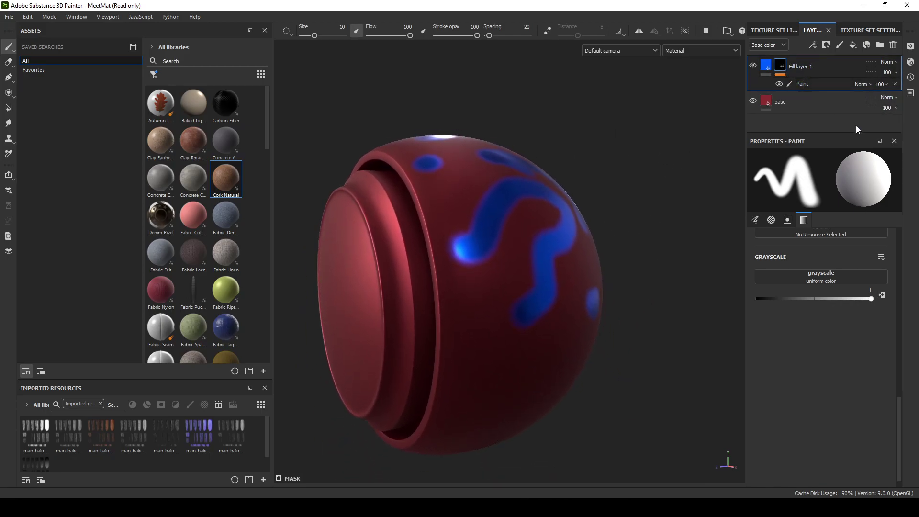
pyautogui.keyDown('alt'); pyautogui.moveTo(642, 196); pyautogui.dragTo(617, 268); pyautogui.keyUp('alt')
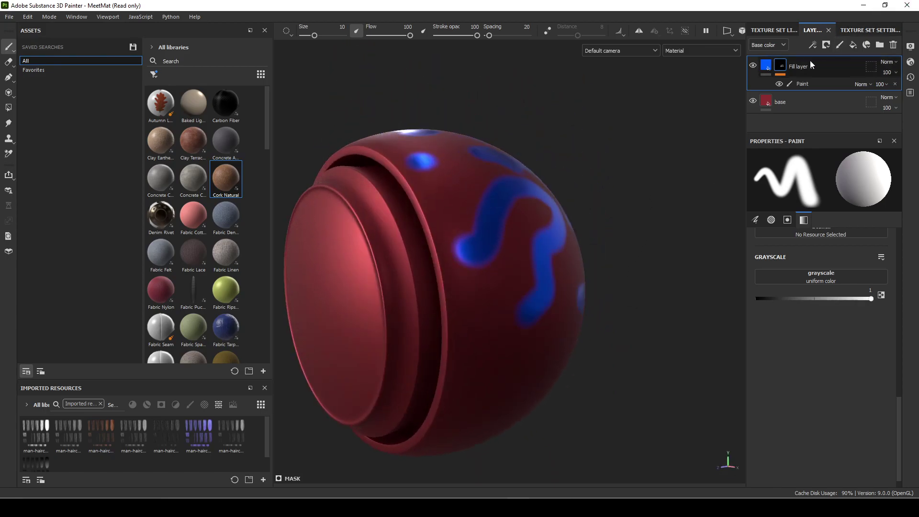
# - Rename the blue patch layer to 'blueMetal' and add a new fill layer above it
pyautogui.write('b')
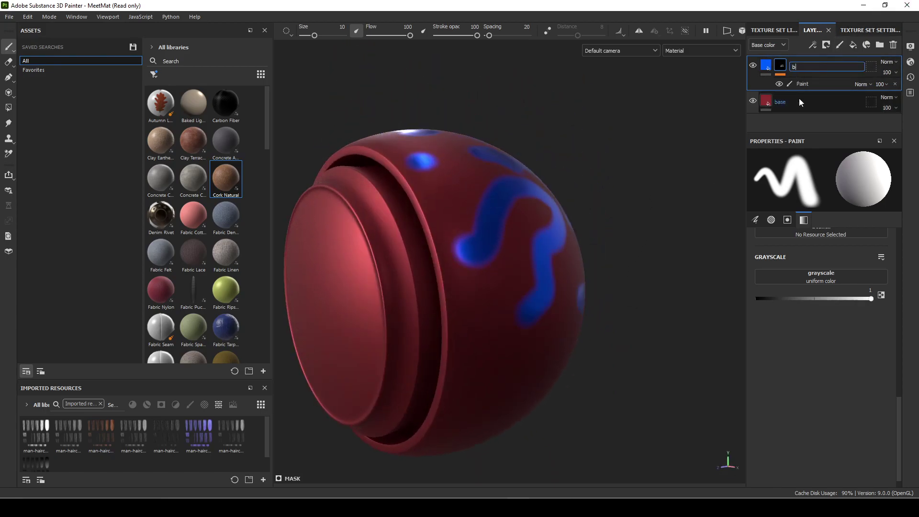
pyautogui.write('lueMetal')
pyautogui.press('Return')
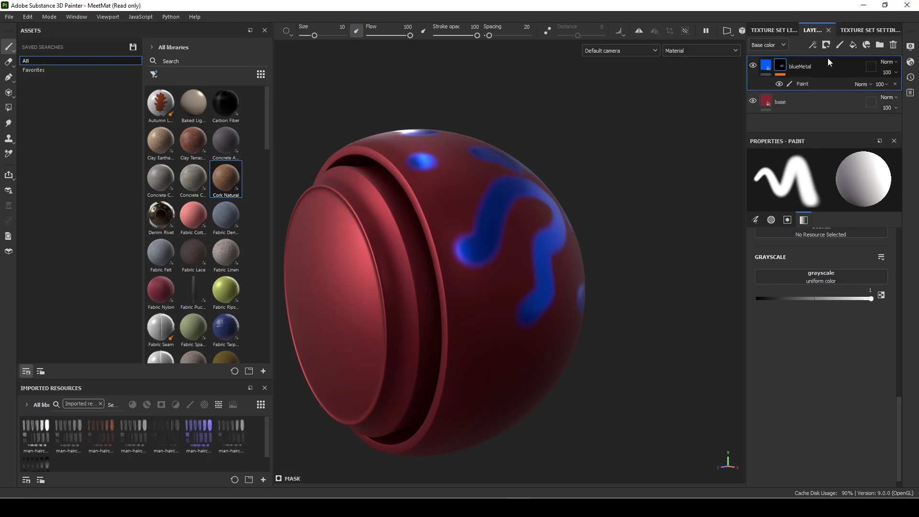
pyautogui.click(853, 44)
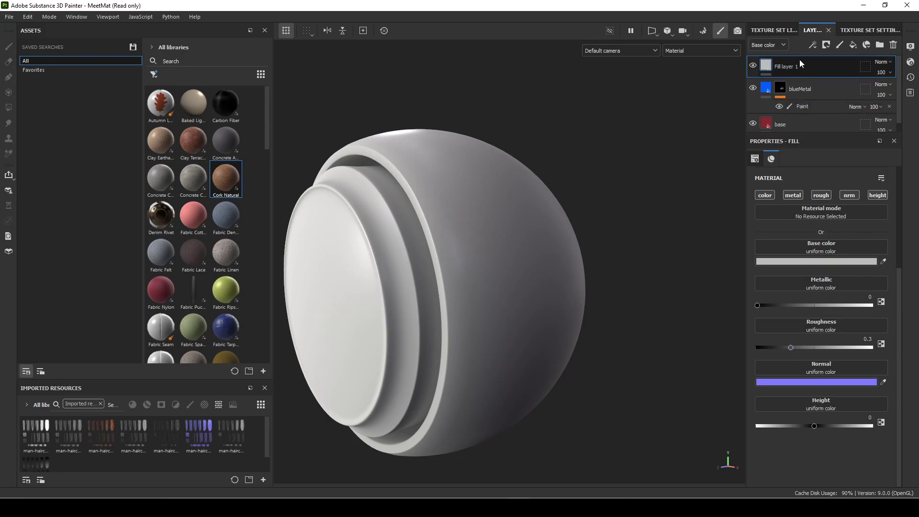
# - Rename the new layer 'dirt' and give it dark brown base colour 372722
pyautogui.write('dirt')
pyautogui.press('Return')
pyautogui.click(834, 262)
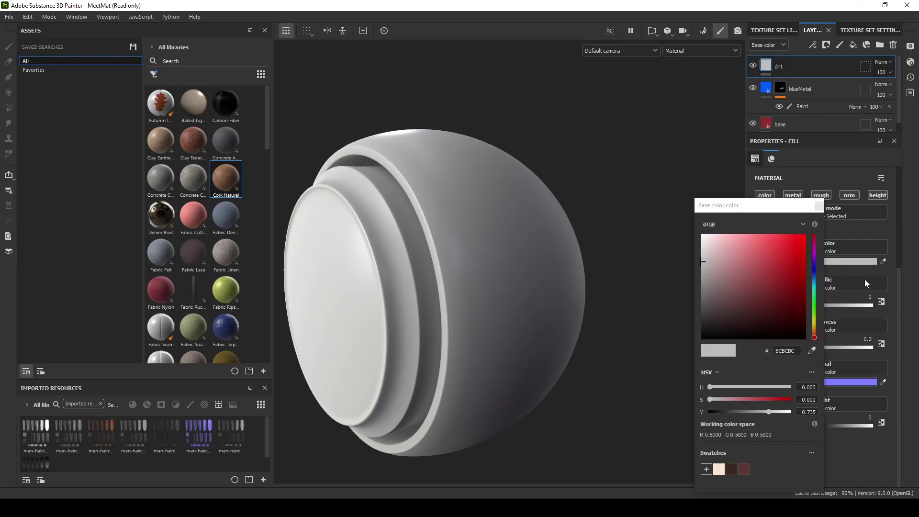
pyautogui.click(740, 469)
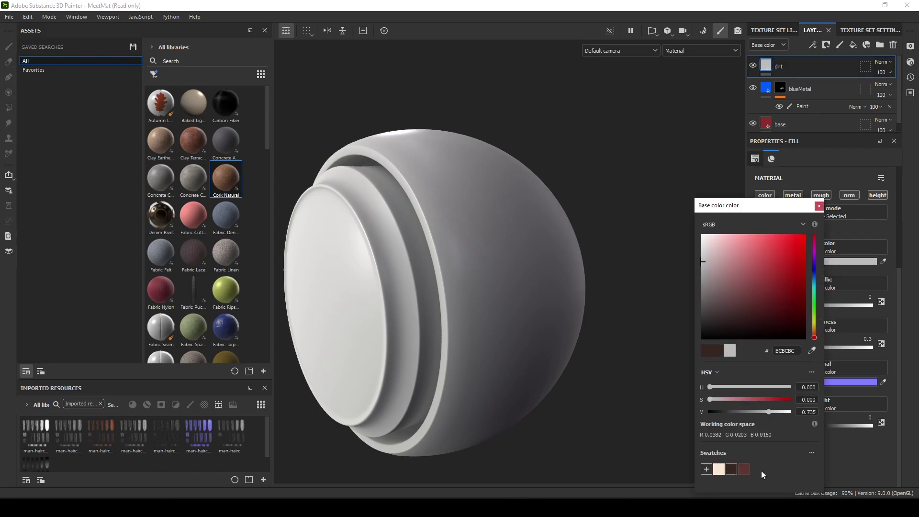
pyautogui.click(819, 207)
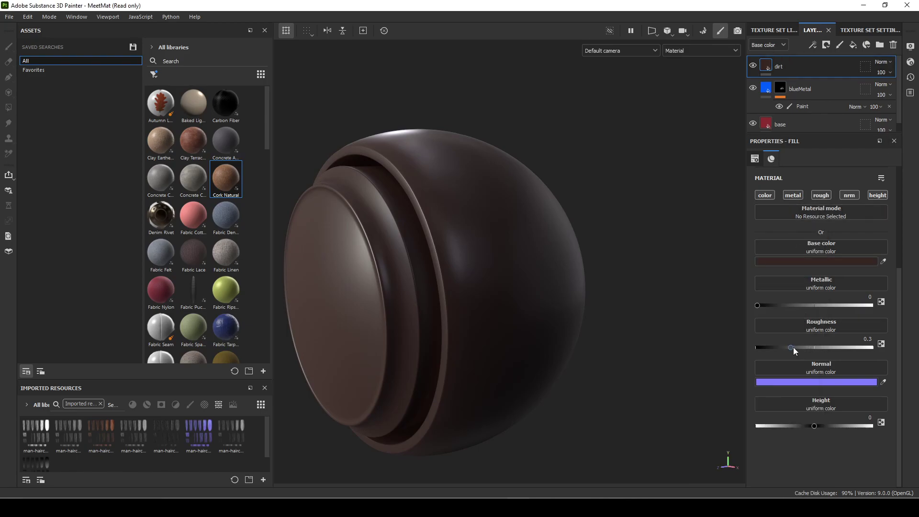
# - Raise the dirt layer's roughness to 0.8980 and height to 0.1673
pyautogui.moveTo(793, 347); pyautogui.dragTo(864, 346)
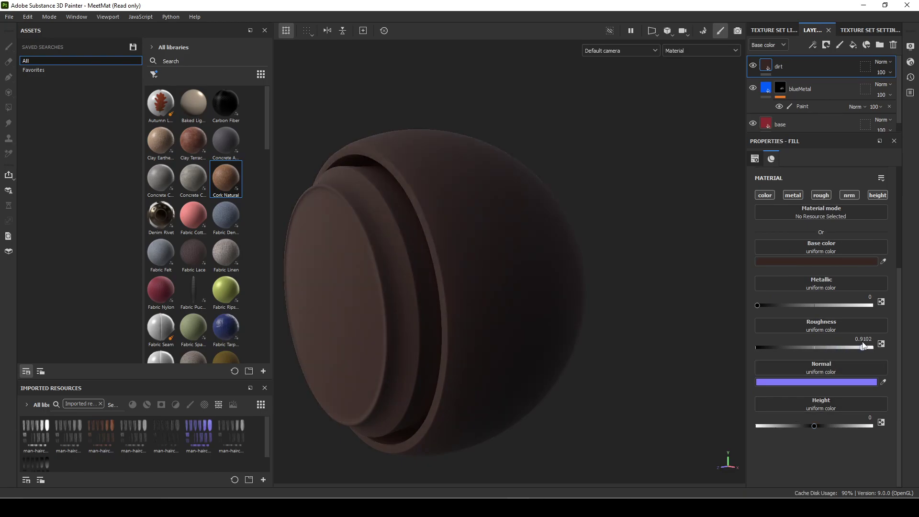
pyautogui.keyDown('alt'); pyautogui.moveTo(607, 356); pyautogui.dragTo(557, 382); pyautogui.keyUp('alt')
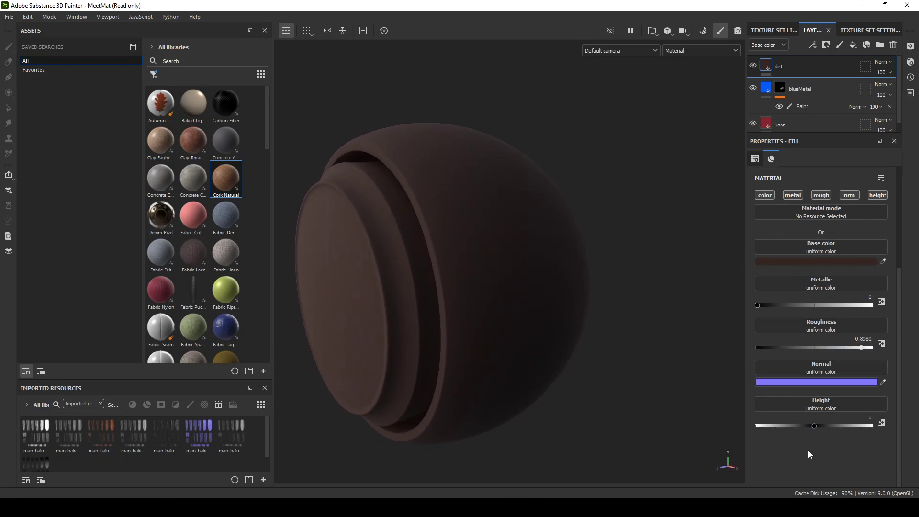
pyautogui.moveTo(816, 425); pyautogui.dragTo(820, 424)
pyautogui.moveTo(820, 425); pyautogui.dragTo(825, 426)
# - Give the dirt layer a black mask containing a paint effect
pyautogui.rightClick(766, 65)
pyautogui.click(808, 77)
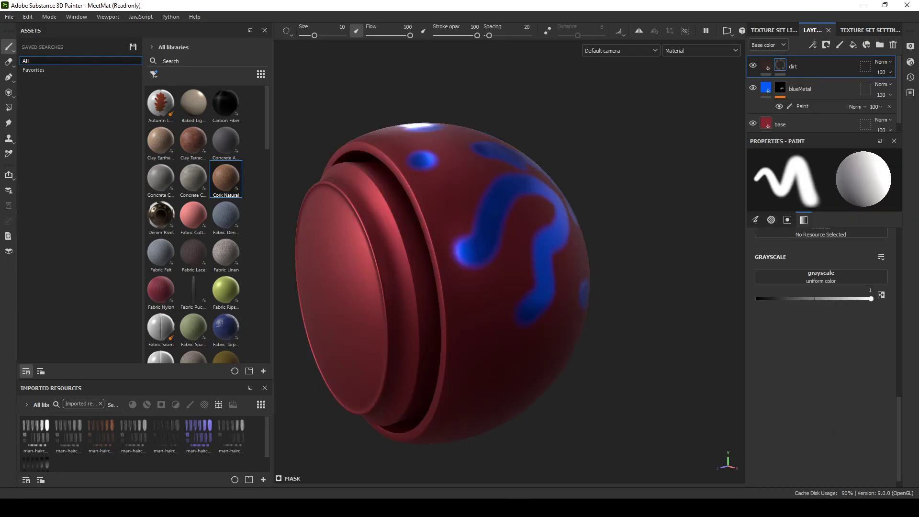
pyautogui.keyDown('alt'); pyautogui.moveTo(593, 168); pyautogui.dragTo(658, 194); pyautogui.keyUp('alt')
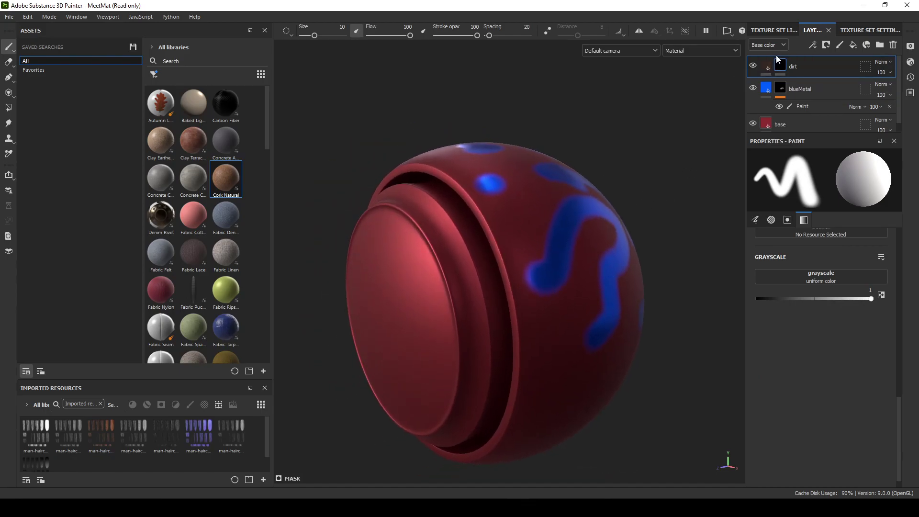
pyautogui.rightClick(782, 67)
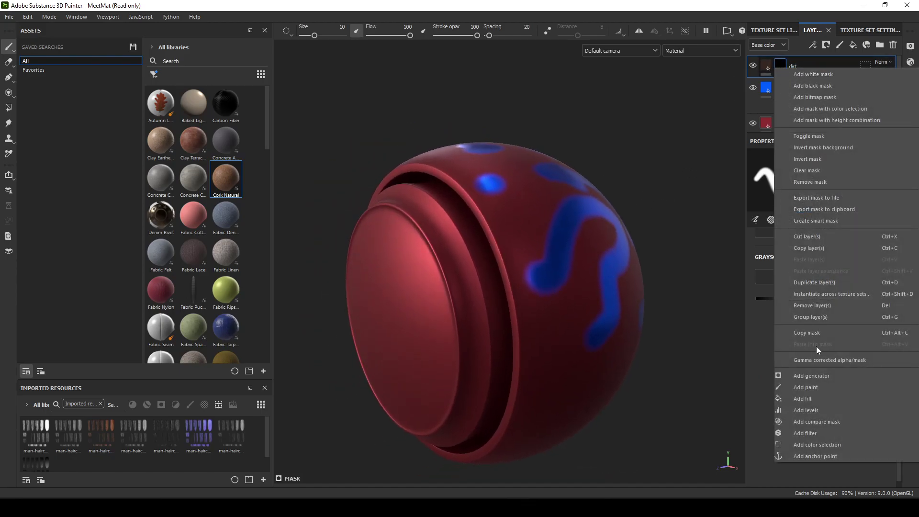
pyautogui.click(806, 386)
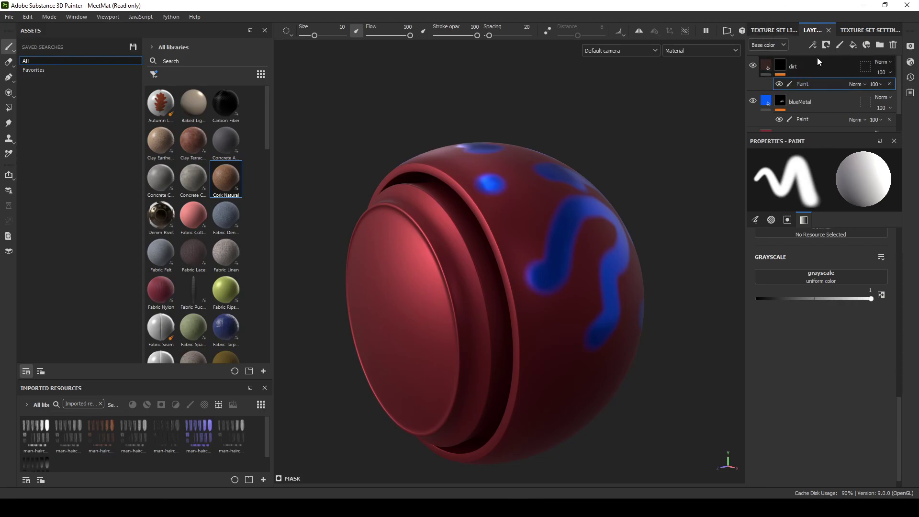
# - Filter the asset library to brushes and scroll down to the Dirt brushes
pyautogui.scroll(-10, 212, 116)
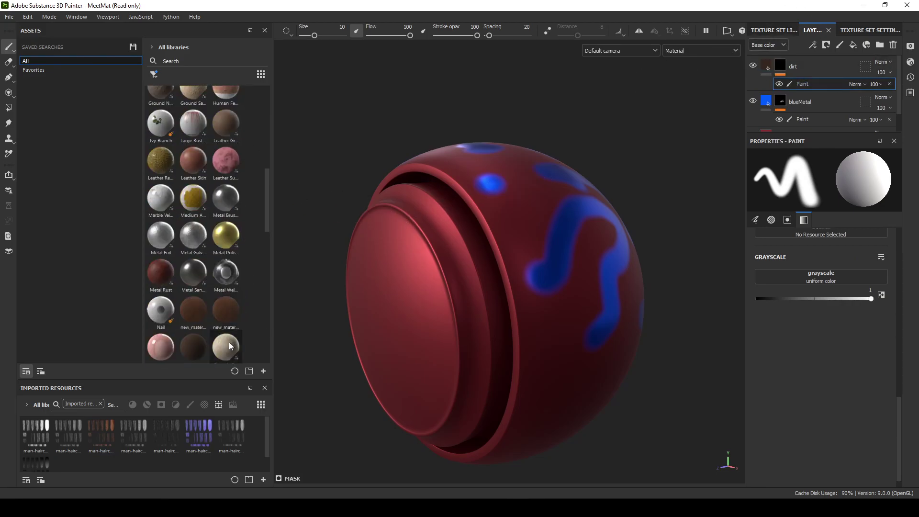
pyautogui.scroll(10, 251, 292)
pyautogui.click(154, 74)
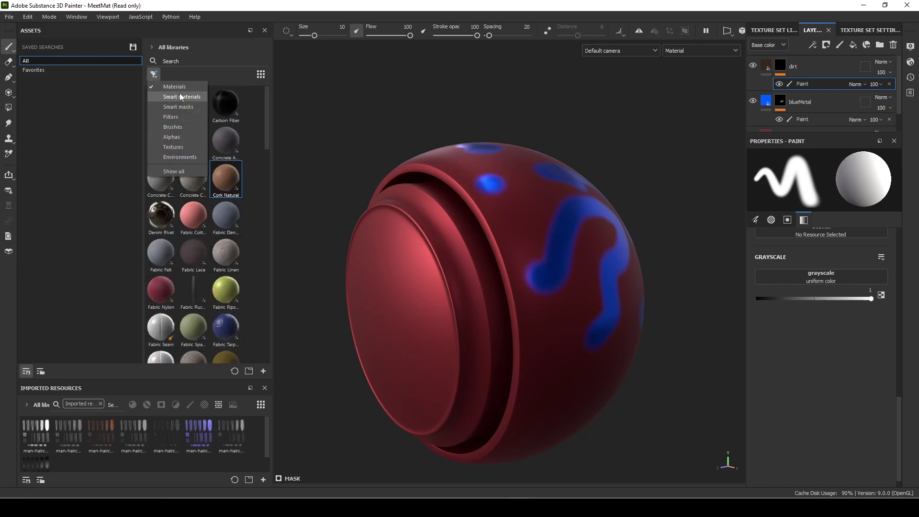
pyautogui.click(177, 127)
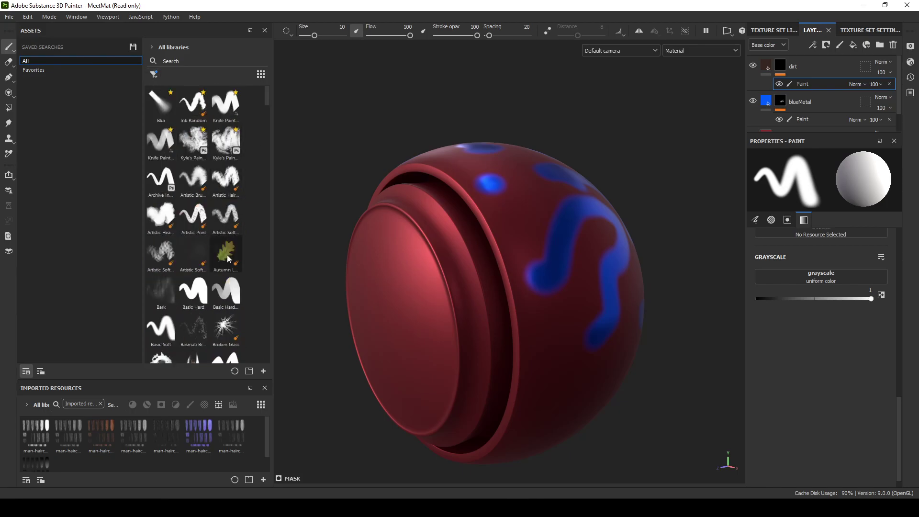
pyautogui.scroll(-5, 228, 259)
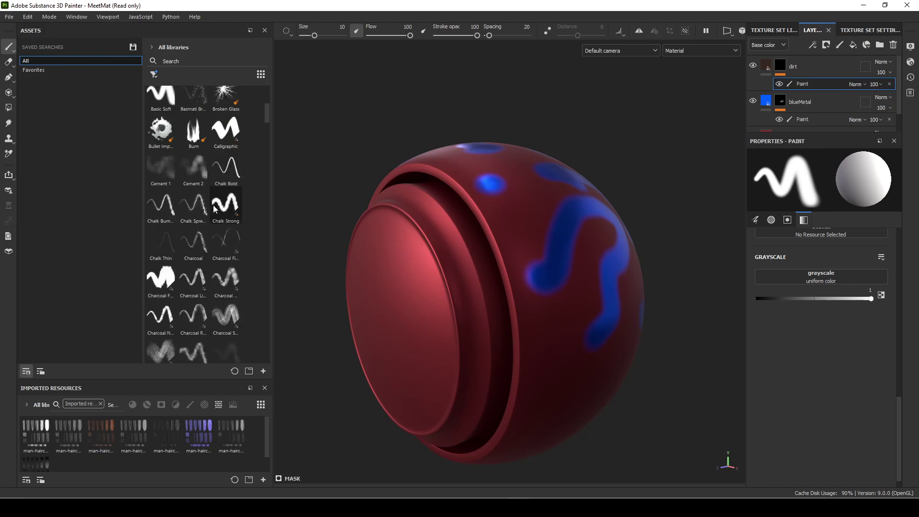
pyautogui.scroll(-6, 214, 209)
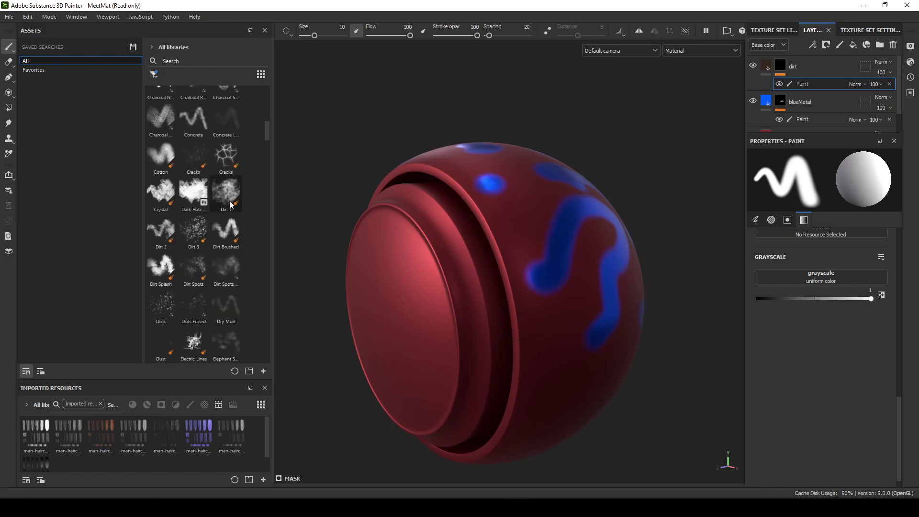
# - Select the Dirt 1 brush and paint grime over and around the central blue patch
pyautogui.moveTo(230, 205)
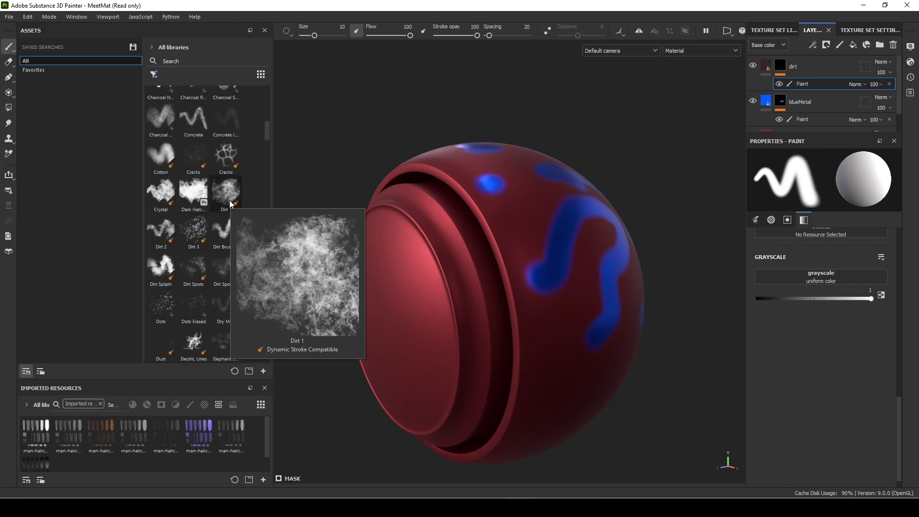
pyautogui.click(231, 203)
pyautogui.moveTo(544, 226)
pyautogui.keyDown('alt'); pyautogui.mouseDown()
pyautogui.moveTo(530, 253)
pyautogui.moveTo(503, 187)
pyautogui.mouseUp(); pyautogui.keyUp('alt')
pyautogui.moveTo(550, 209)
pyautogui.keyDown('alt'); pyautogui.mouseDown()
pyautogui.moveTo(474, 248)
pyautogui.moveTo(508, 226)
pyautogui.moveTo(578, 244)
pyautogui.moveTo(468, 369)
pyautogui.moveTo(448, 359)
pyautogui.moveTo(431, 294)
pyautogui.moveTo(383, 289)
pyautogui.mouseUp(); pyautogui.keyUp('alt')
pyautogui.moveTo(383, 289)
pyautogui.keyDown('shift'); pyautogui.mouseDown(button='right')
pyautogui.moveTo(365, 282)
pyautogui.moveTo(400, 287)
pyautogui.mouseUp(button='right'); pyautogui.keyUp('shift')
pyautogui.moveTo(555, 282); pyautogui.dragTo(572, 248)
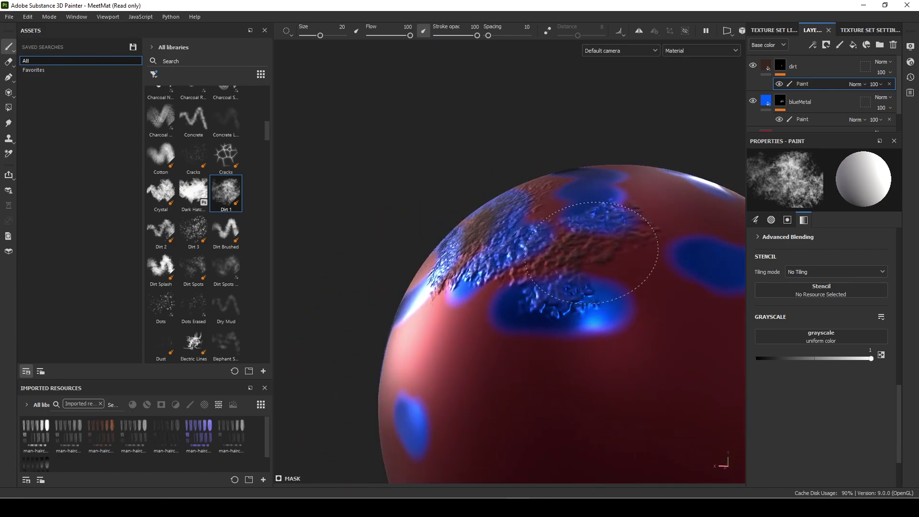
pyautogui.moveTo(599, 334)
pyautogui.keyDown('alt'); pyautogui.mouseDown()
pyautogui.moveTo(308, 250)
pyautogui.moveTo(554, 314)
pyautogui.moveTo(307, 311)
pyautogui.moveTo(513, 279)
pyautogui.moveTo(558, 308)
pyautogui.moveTo(598, 306)
pyautogui.moveTo(571, 263)
pyautogui.moveTo(572, 280)
pyautogui.mouseUp(); pyautogui.keyUp('alt')
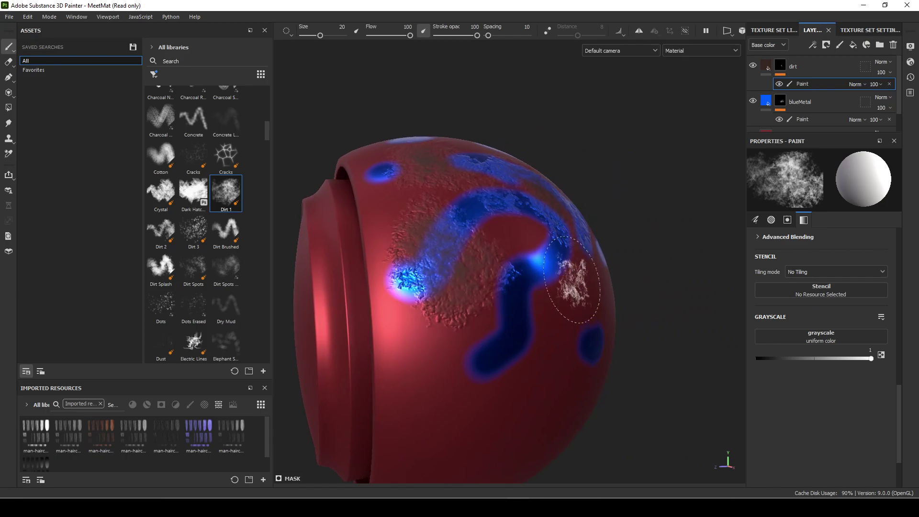
pyautogui.keyDown('shift'); pyautogui.moveTo(572, 266); pyautogui.dragTo(593, 287, button='right'); pyautogui.keyUp('shift')
pyautogui.moveTo(594, 287)
pyautogui.keyDown('alt'); pyautogui.mouseDown()
pyautogui.moveTo(599, 304)
pyautogui.moveTo(494, 247)
pyautogui.mouseUp(); pyautogui.keyUp('alt')
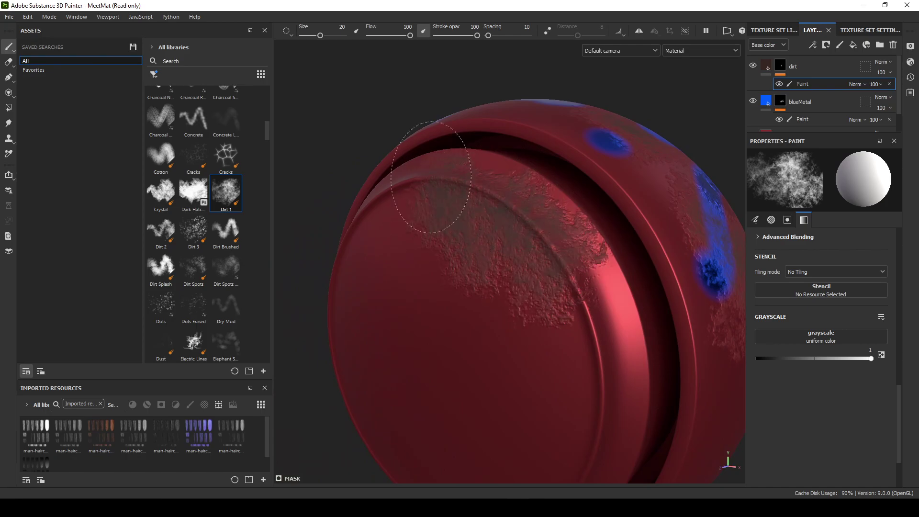
pyautogui.moveTo(474, 165)
pyautogui.keyDown('alt'); pyautogui.mouseDown()
pyautogui.moveTo(547, 222)
pyautogui.moveTo(651, 246)
pyautogui.moveTo(671, 172)
pyautogui.moveTo(475, 307)
pyautogui.moveTo(541, 292)
pyautogui.mouseUp(); pyautogui.keyUp('alt')
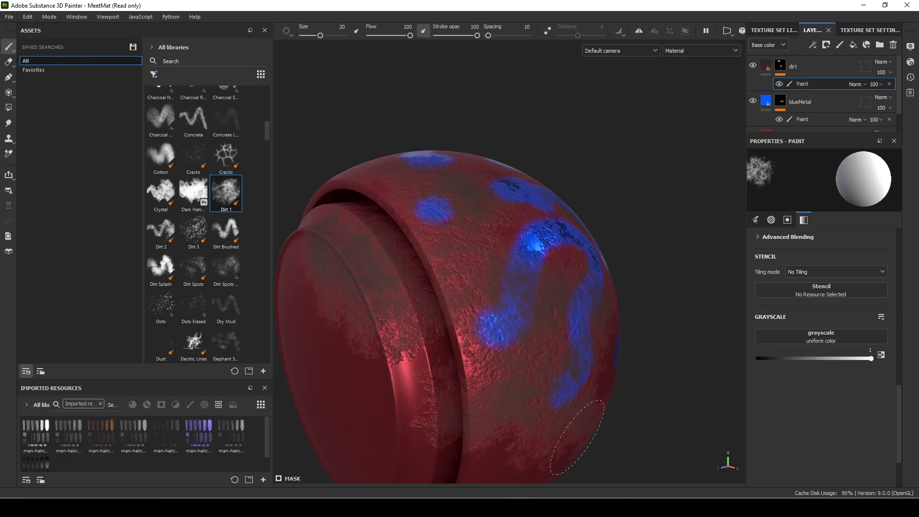
pyautogui.moveTo(603, 355)
pyautogui.keyDown('alt'); pyautogui.mouseDown()
pyautogui.moveTo(548, 294)
pyautogui.moveTo(424, 289)
pyautogui.moveTo(599, 246)
pyautogui.moveTo(516, 225)
pyautogui.moveTo(438, 228)
pyautogui.mouseUp(); pyautogui.keyUp('alt')
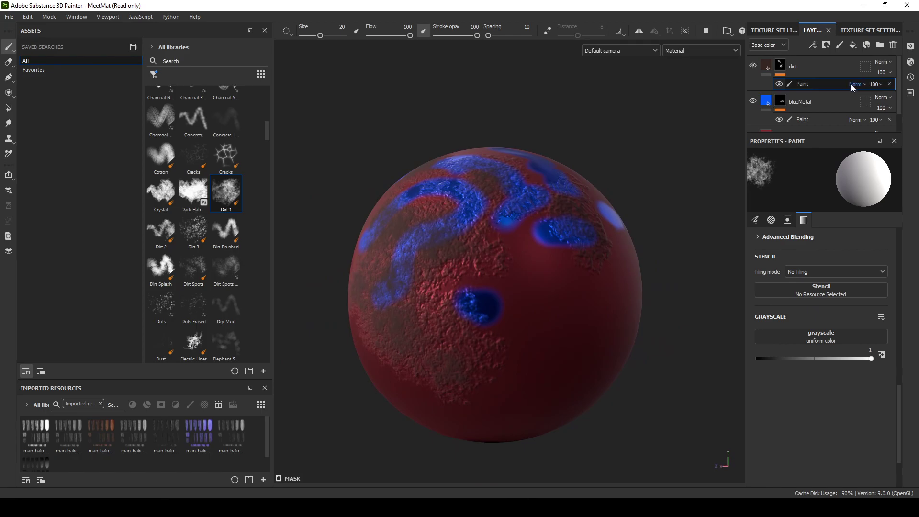
# - Add a second paint effect to the dirt mask and choose the Cracks brush
pyautogui.rightClick(818, 86)
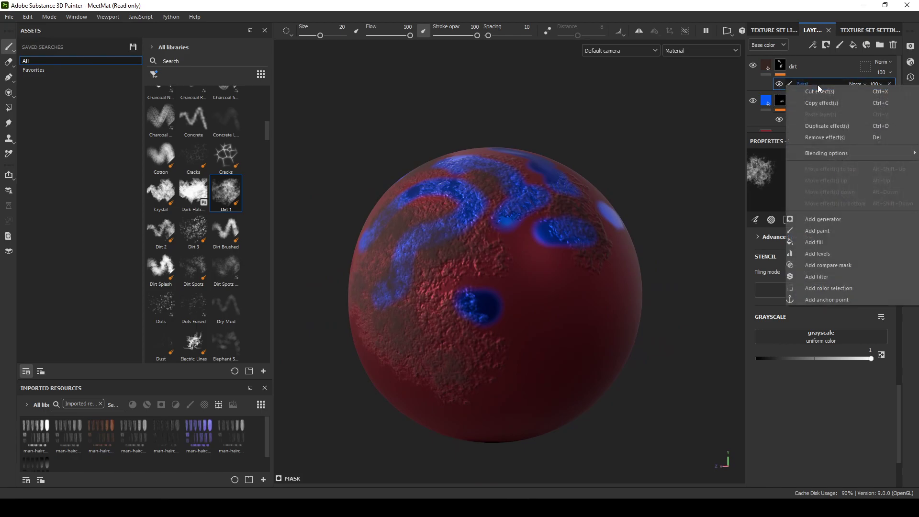
pyautogui.click(832, 231)
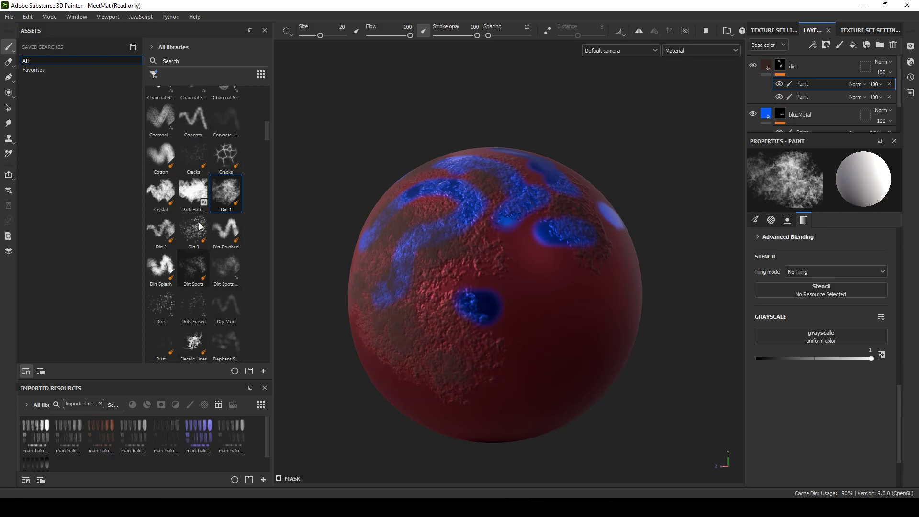
pyautogui.click(227, 158)
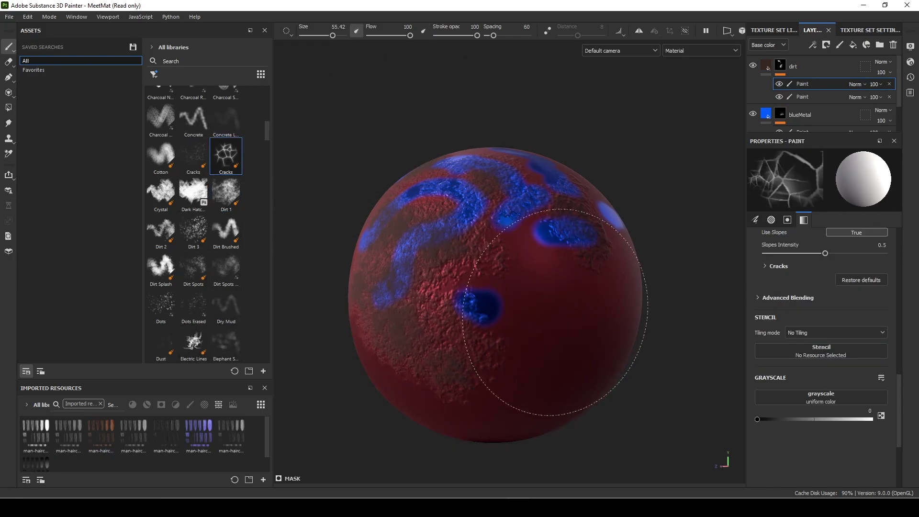
# - Switch the paint value to white and stamp crack patterns onto the sphere
pyautogui.moveTo(592, 366)
pyautogui.keyDown('alt'); pyautogui.mouseDown()
pyautogui.moveTo(554, 353)
pyautogui.moveTo(572, 339)
pyautogui.moveTo(531, 325)
pyautogui.mouseUp(); pyautogui.keyUp('alt')
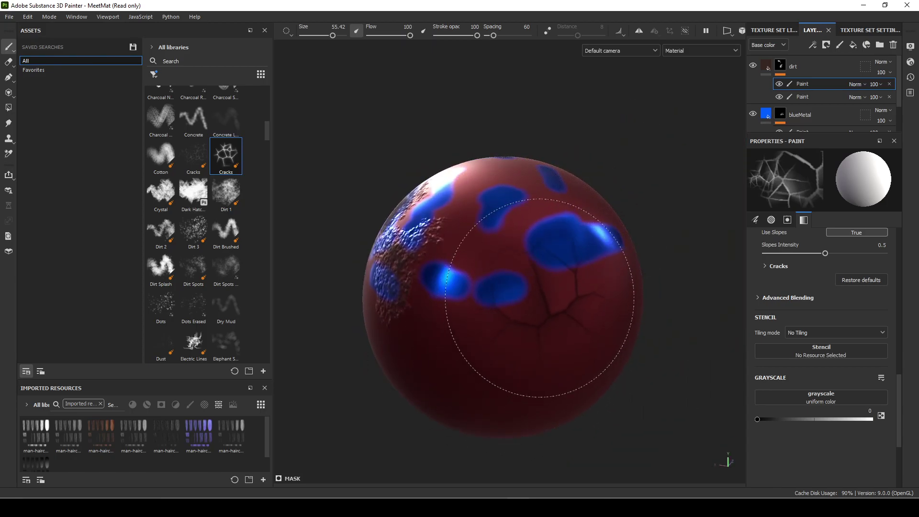
pyautogui.press('x')
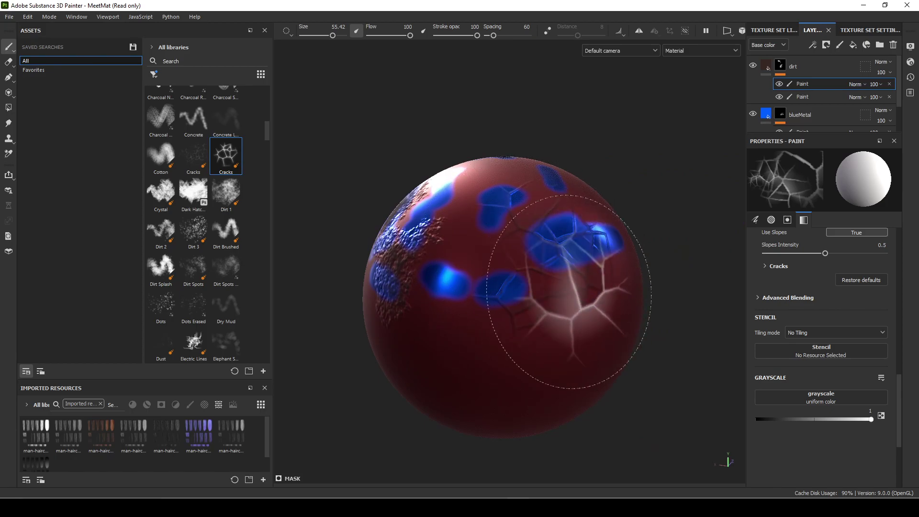
pyautogui.moveTo(526, 297)
pyautogui.keyDown('alt'); pyautogui.mouseDown()
pyautogui.moveTo(462, 308)
pyautogui.moveTo(493, 259)
pyautogui.mouseUp(); pyautogui.keyUp('alt')
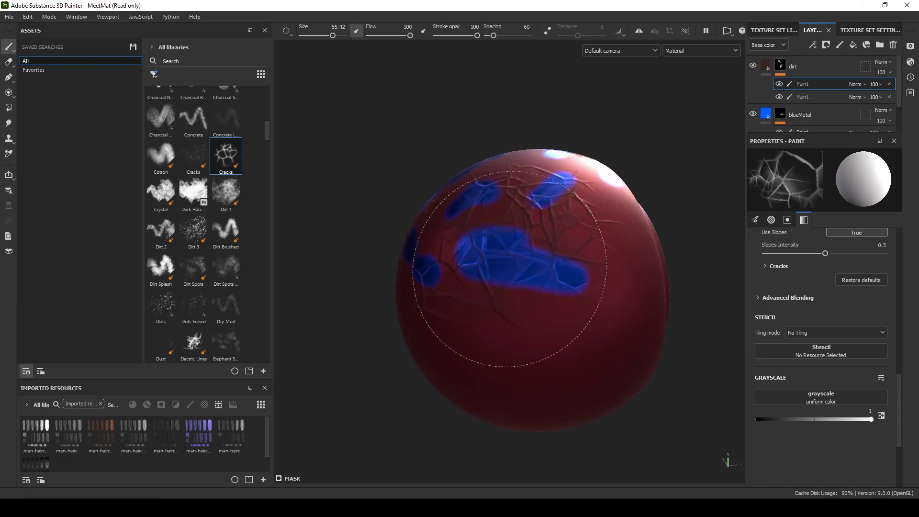
pyautogui.keyDown('alt'); pyautogui.moveTo(462, 311); pyautogui.dragTo(706, 407); pyautogui.keyUp('alt')
pyautogui.moveTo(596, 335)
pyautogui.keyDown('alt'); pyautogui.mouseDown()
pyautogui.moveTo(702, 187)
pyautogui.moveTo(646, 247)
pyautogui.moveTo(534, 290)
pyautogui.moveTo(482, 287)
pyautogui.moveTo(477, 328)
pyautogui.moveTo(541, 301)
pyautogui.mouseUp(); pyautogui.keyUp('alt')
pyautogui.moveTo(470, 143)
pyautogui.keyDown('alt'); pyautogui.mouseDown()
pyautogui.moveTo(494, 287)
pyautogui.moveTo(638, 361)
pyautogui.moveTo(447, 249)
pyautogui.moveTo(467, 243)
pyautogui.moveTo(404, 288)
pyautogui.moveTo(420, 261)
pyautogui.moveTo(415, 293)
pyautogui.moveTo(574, 288)
pyautogui.mouseUp(); pyautogui.keyUp('alt')
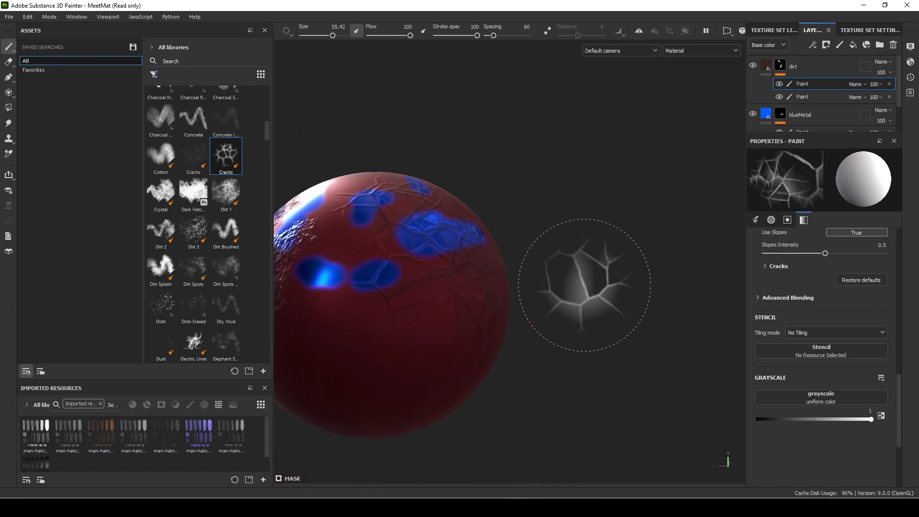
# - Hide the cracks paint effect and orbit to inspect the sphere from other sides
pyautogui.click(779, 84)
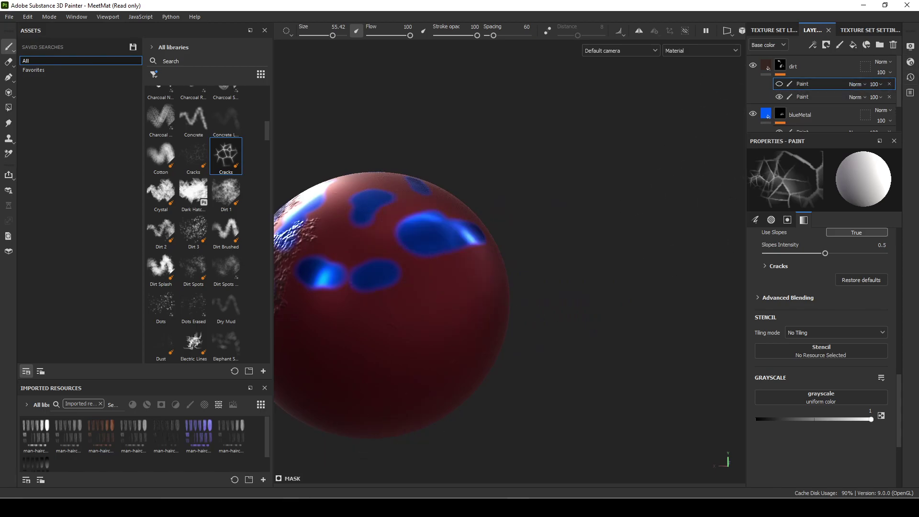
pyautogui.keyDown('alt'); pyautogui.moveTo(450, 378); pyautogui.dragTo(507, 380, button='middle'); pyautogui.keyUp('alt')
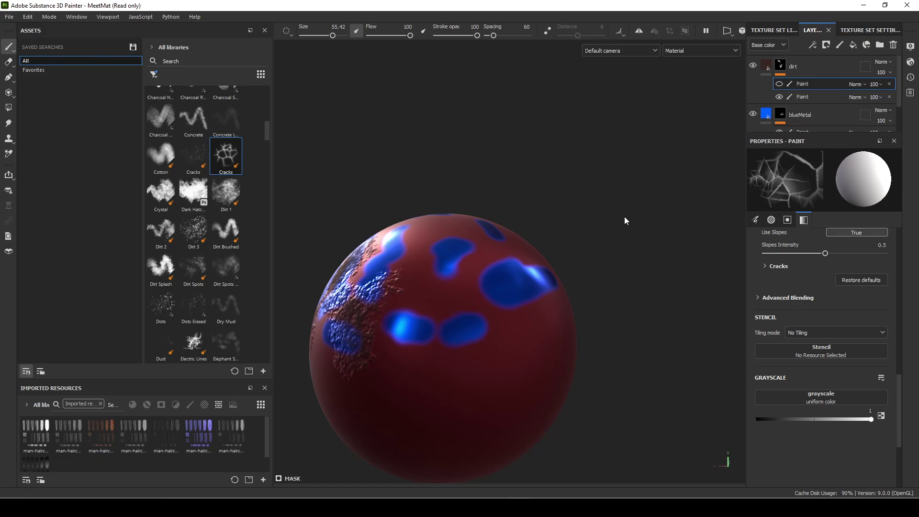
pyautogui.moveTo(564, 351)
pyautogui.keyDown('alt'); pyautogui.mouseDown()
pyautogui.moveTo(589, 314)
pyautogui.moveTo(416, 314)
pyautogui.moveTo(383, 349)
pyautogui.moveTo(463, 304)
pyautogui.mouseUp(); pyautogui.keyUp('alt')
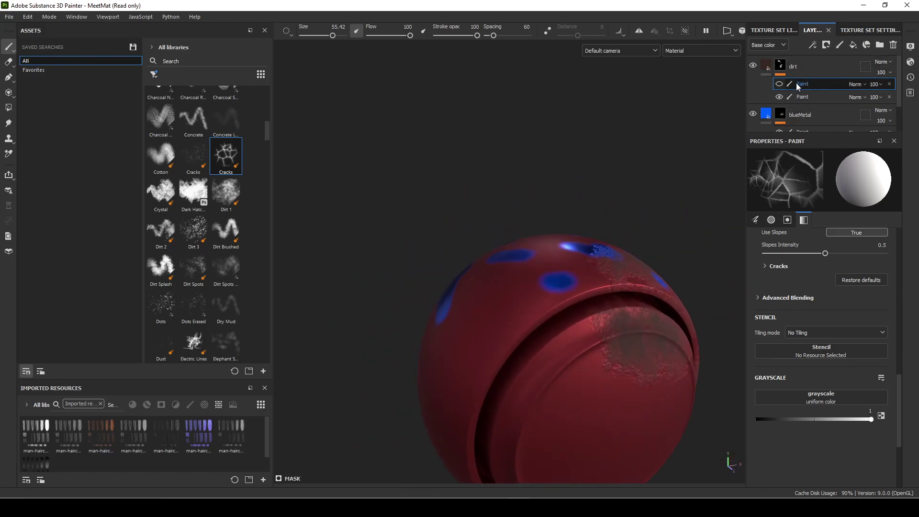
pyautogui.moveTo(527, 271)
pyautogui.keyDown('alt'); pyautogui.mouseDown()
pyautogui.moveTo(470, 293)
pyautogui.moveTo(448, 368)
pyautogui.moveTo(398, 304)
pyautogui.moveTo(630, 252)
pyautogui.moveTo(480, 281)
pyautogui.moveTo(498, 276)
pyautogui.mouseUp(); pyautogui.keyUp('alt')
# - Choose the Kyle's Rake brush and test a rake stroke on the sphere
pyautogui.scroll(-5, 182, 239)
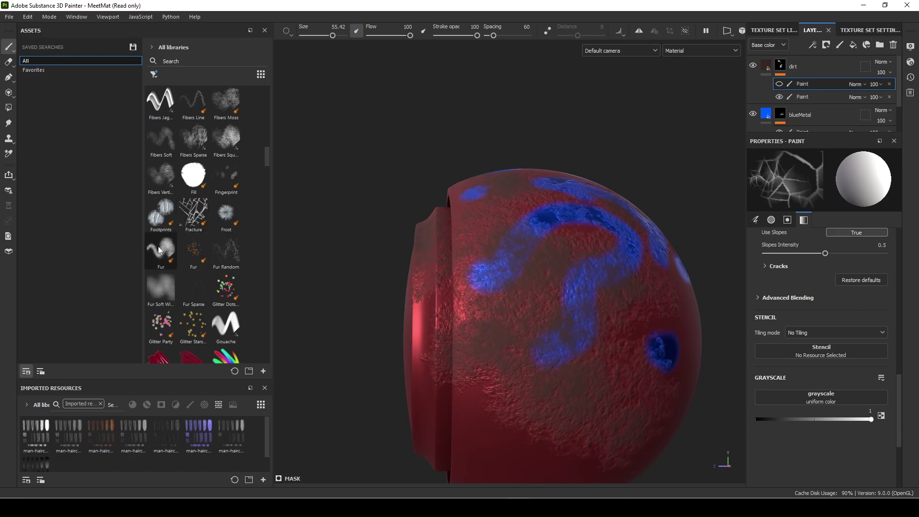
pyautogui.scroll(-10, 206, 269)
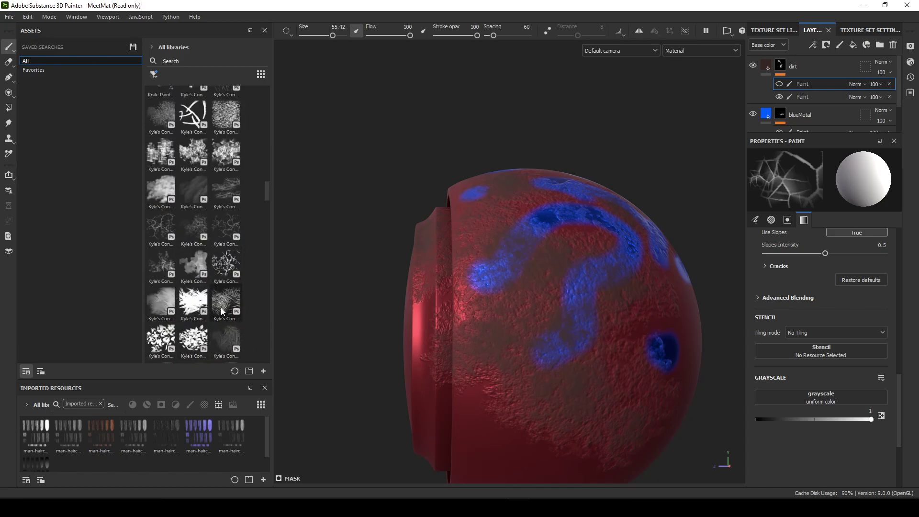
pyautogui.scroll(-8, 224, 316)
pyautogui.click(224, 320)
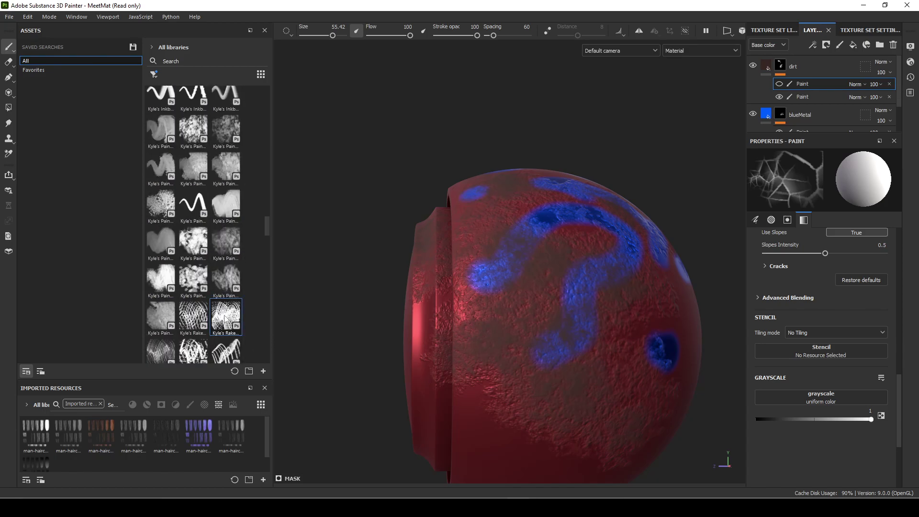
pyautogui.moveTo(584, 261); pyautogui.dragTo(605, 277)
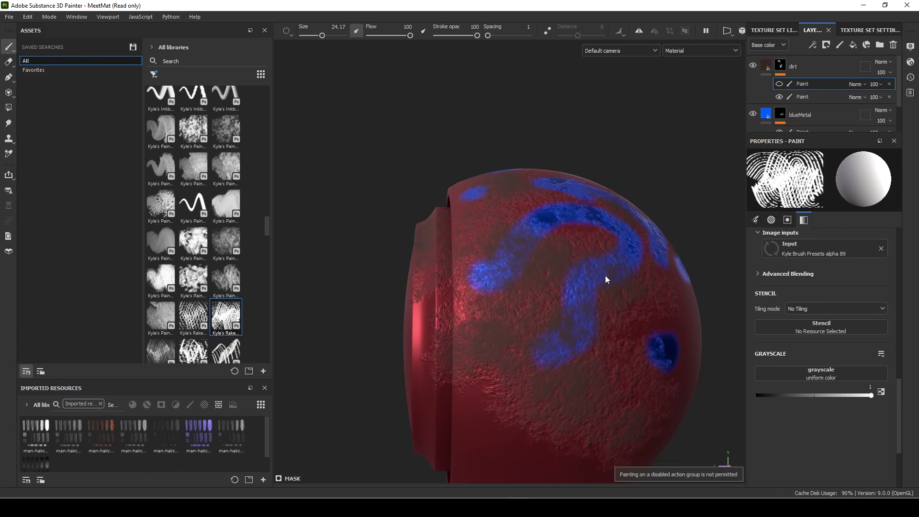
# - Switch to a Kyle Artistic brush preset (alpha 89, size 24.17, spacing 1) and test it
pyautogui.scroll(-5, 228, 290)
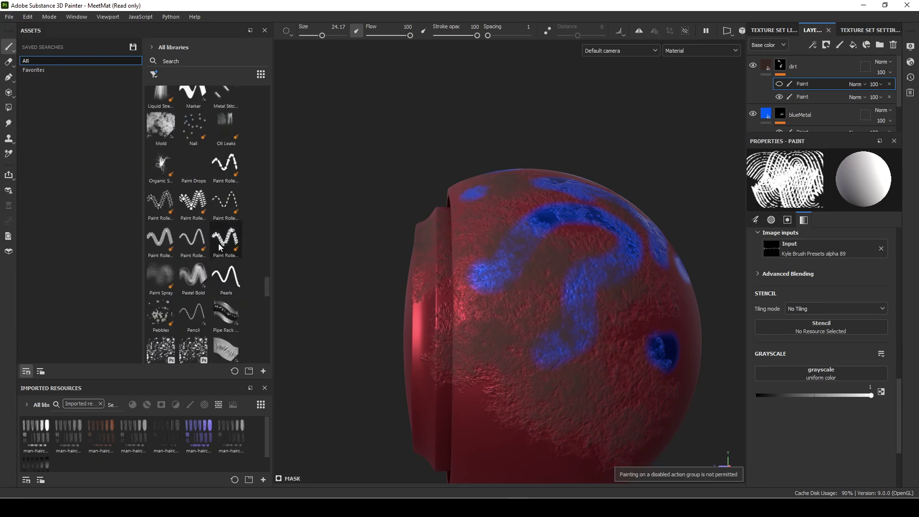
pyautogui.scroll(15, 206, 199)
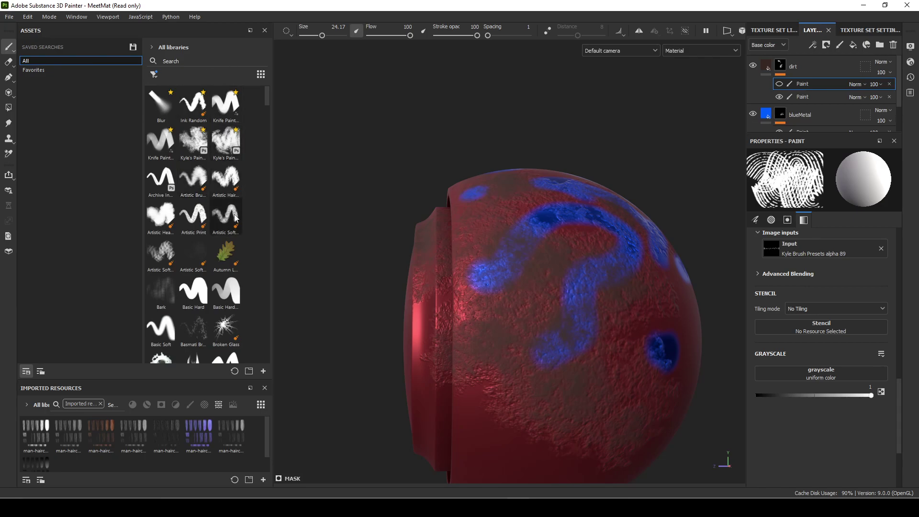
pyautogui.click(175, 215)
pyautogui.click(598, 302)
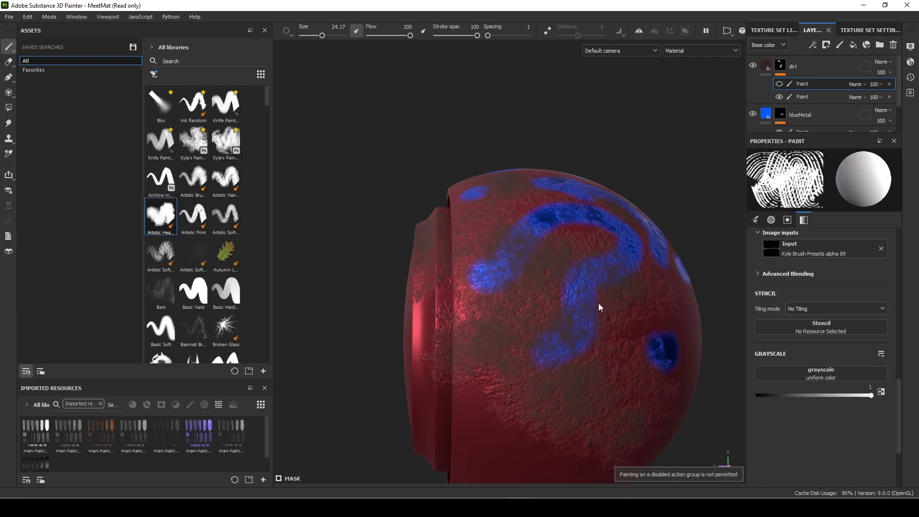
pyautogui.keyDown('alt'); pyautogui.moveTo(599, 308); pyautogui.dragTo(498, 306); pyautogui.keyUp('alt')
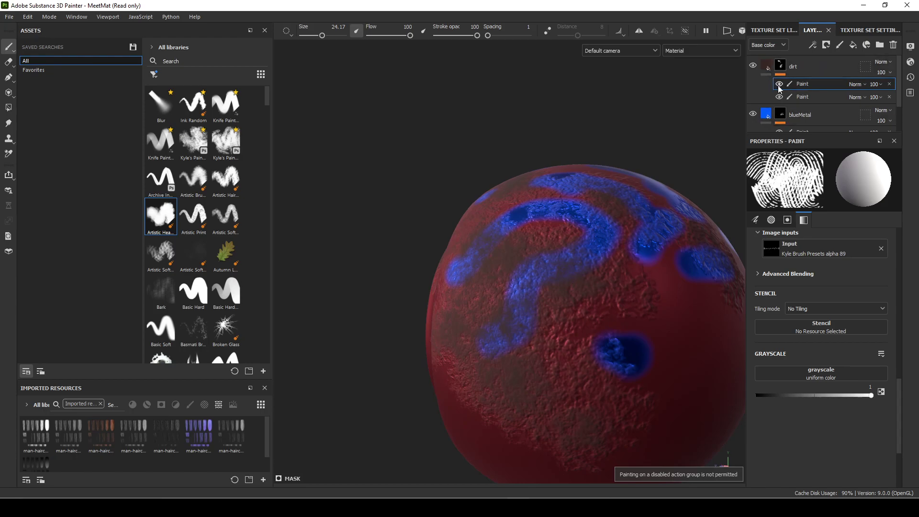
# - Add a new paint effect to the dirt mask and brush a rake stroke across the sphere
pyautogui.rightClick(818, 85)
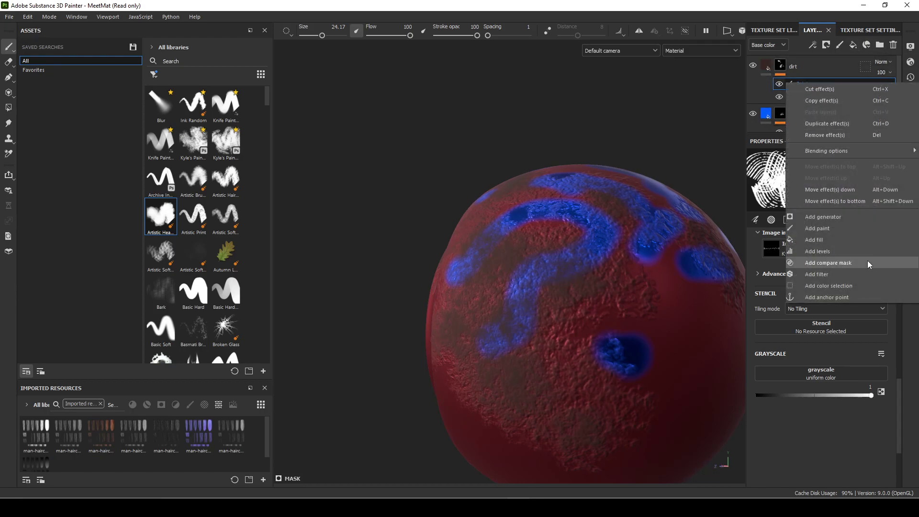
pyautogui.click(836, 231)
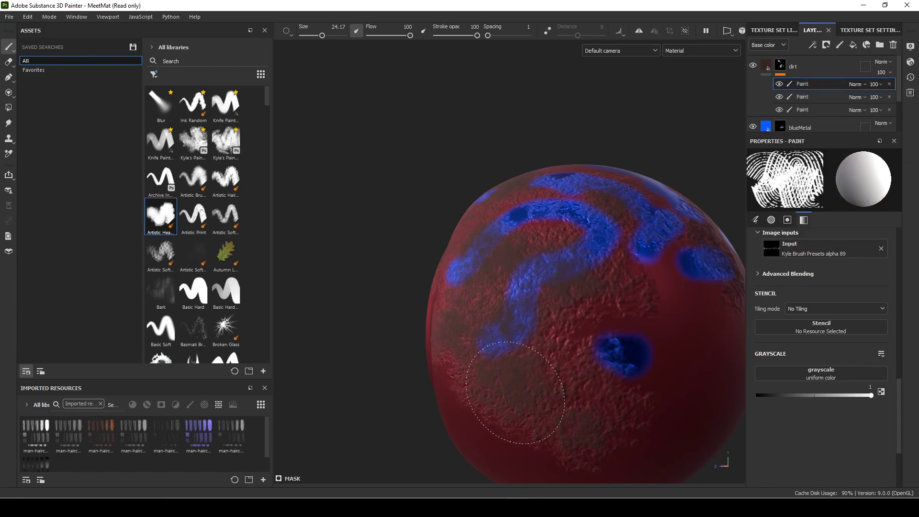
pyautogui.moveTo(516, 392)
pyautogui.mouseDown()
pyautogui.moveTo(598, 249)
pyautogui.moveTo(637, 144)
pyautogui.moveTo(616, 304)
pyautogui.moveTo(626, 409)
pyautogui.moveTo(574, 324)
pyautogui.moveTo(598, 284)
pyautogui.mouseUp()
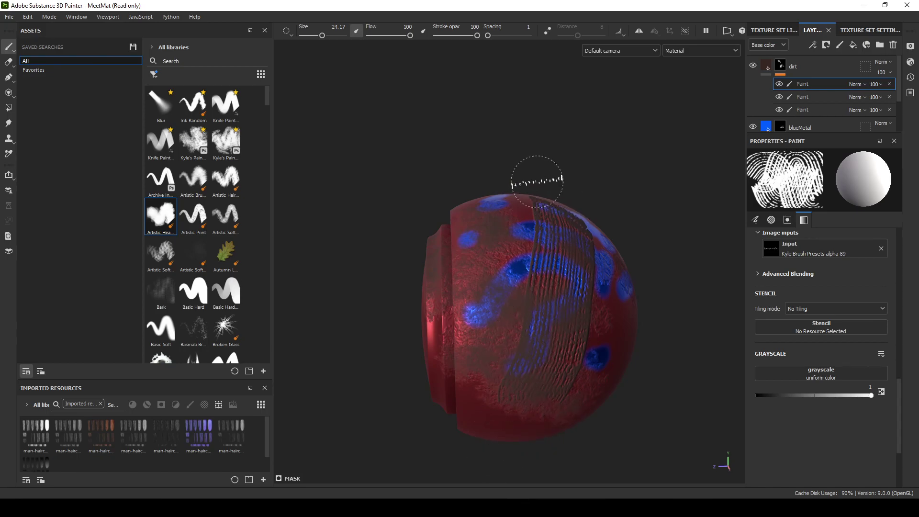
# - Set the new paint effect to Multiply blending and review its stroke opacity and angle settings
pyautogui.click(864, 85)
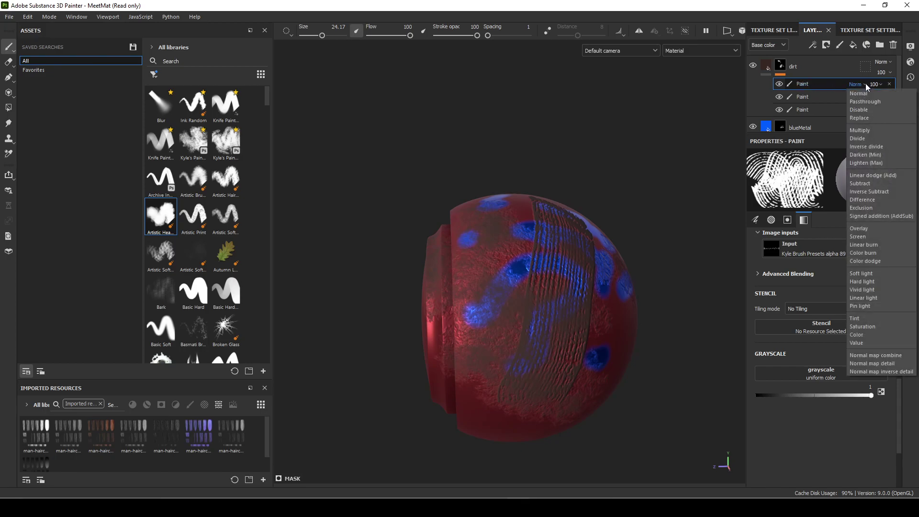
pyautogui.click(863, 131)
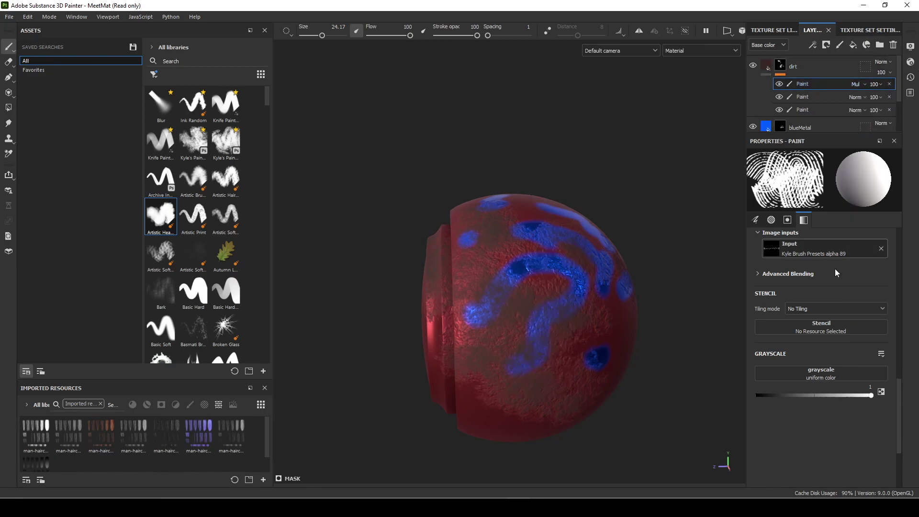
pyautogui.scroll(3, 771, 282)
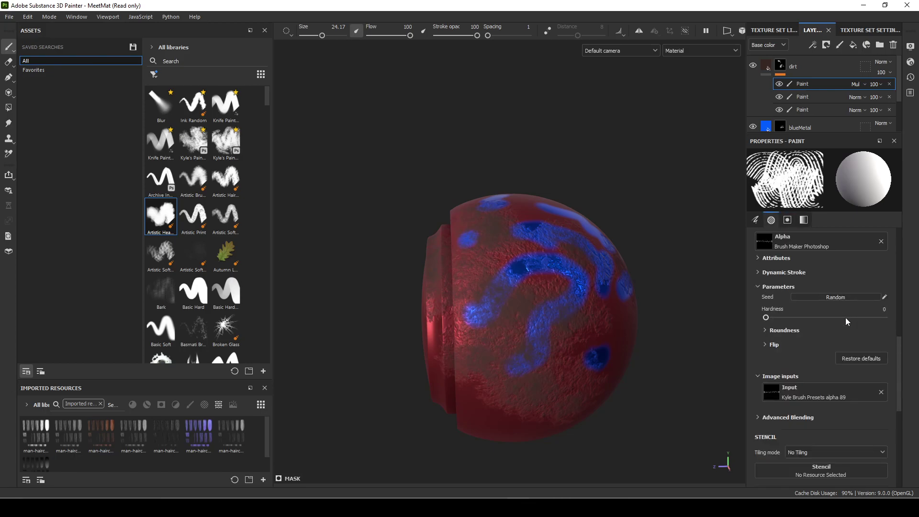
pyautogui.scroll(4, 772, 360)
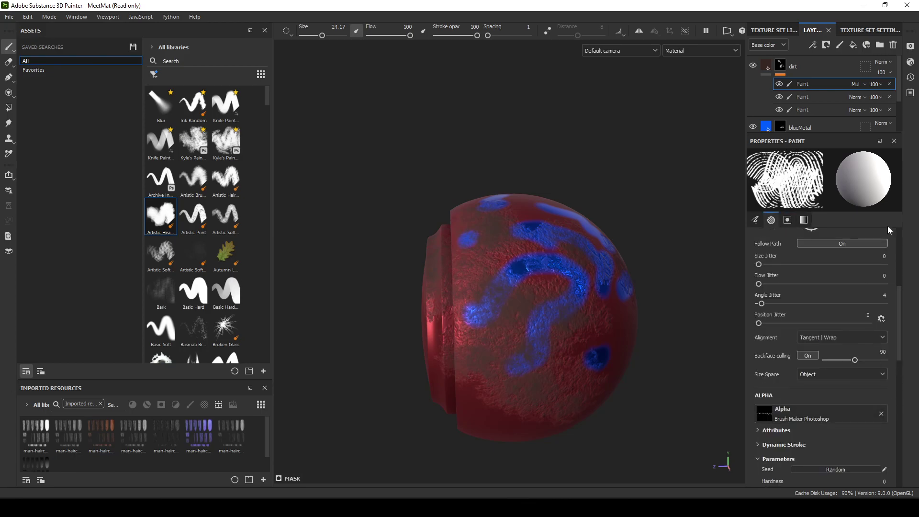
pyautogui.scroll(2, 867, 265)
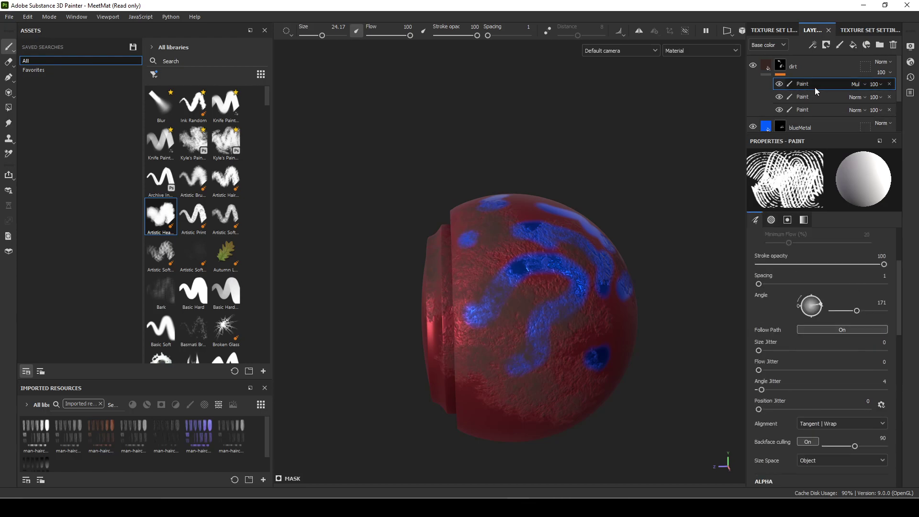
# - Display the Mask channel in the viewport and experiment with the stroke effect's blend mode
pyautogui.click(694, 49)
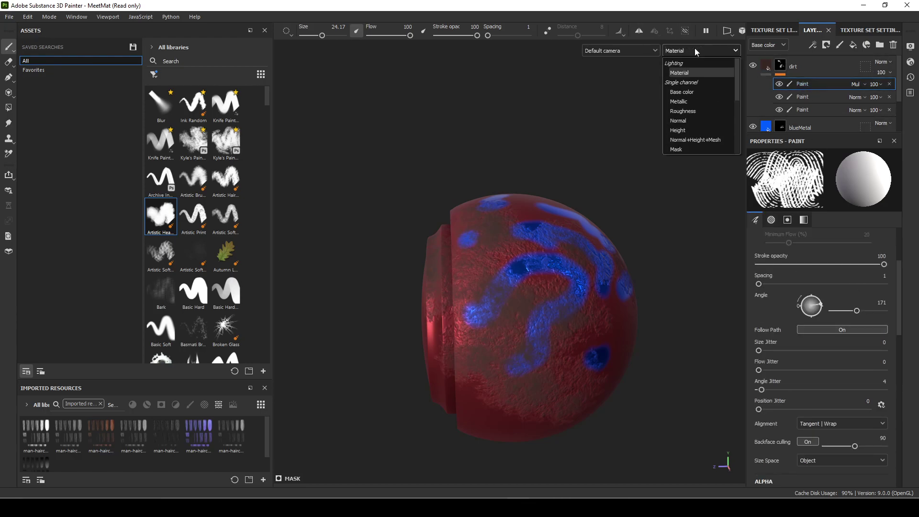
pyautogui.click(688, 150)
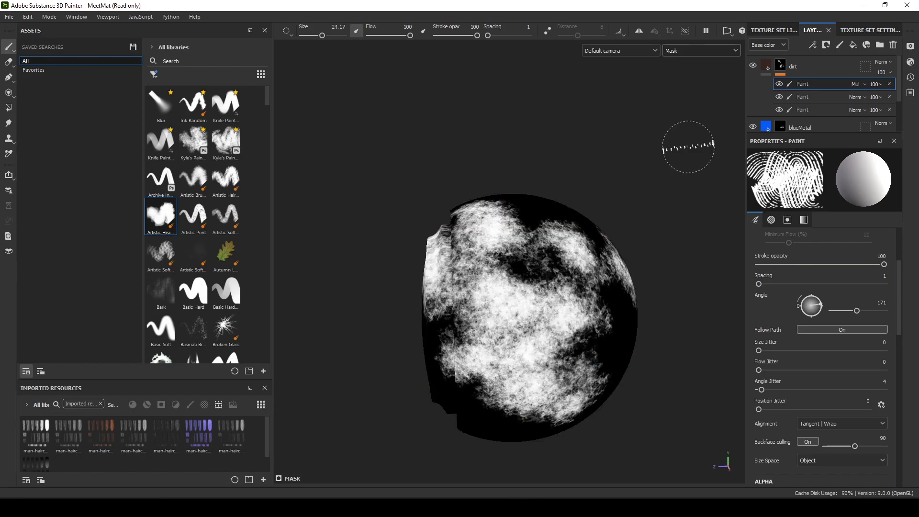
pyautogui.click(859, 84)
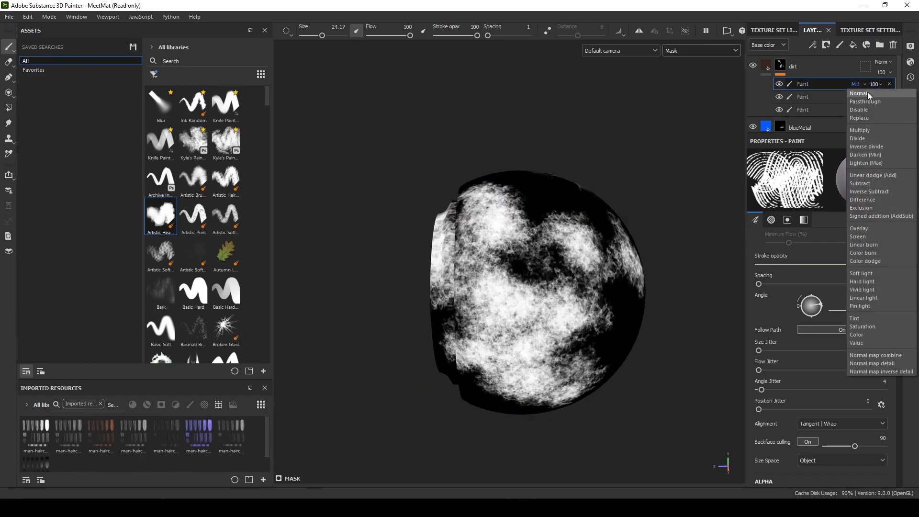
pyautogui.click(873, 94)
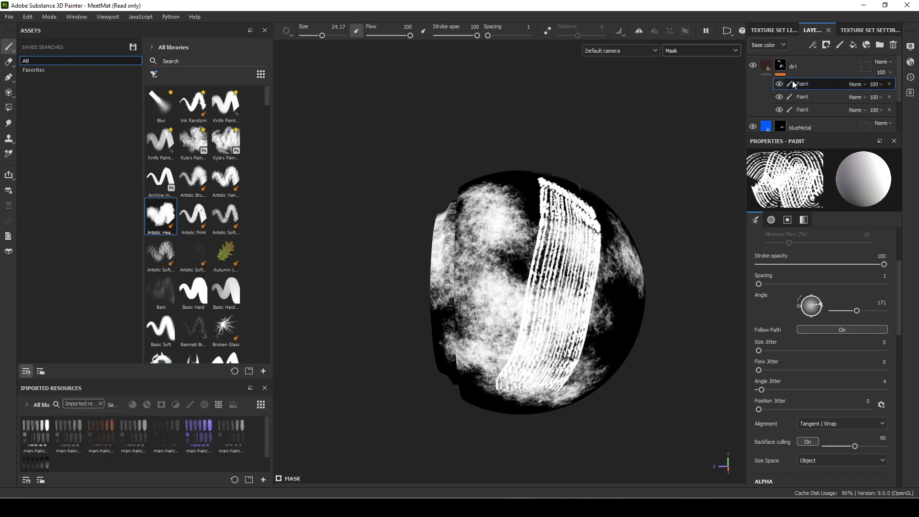
pyautogui.click(867, 84)
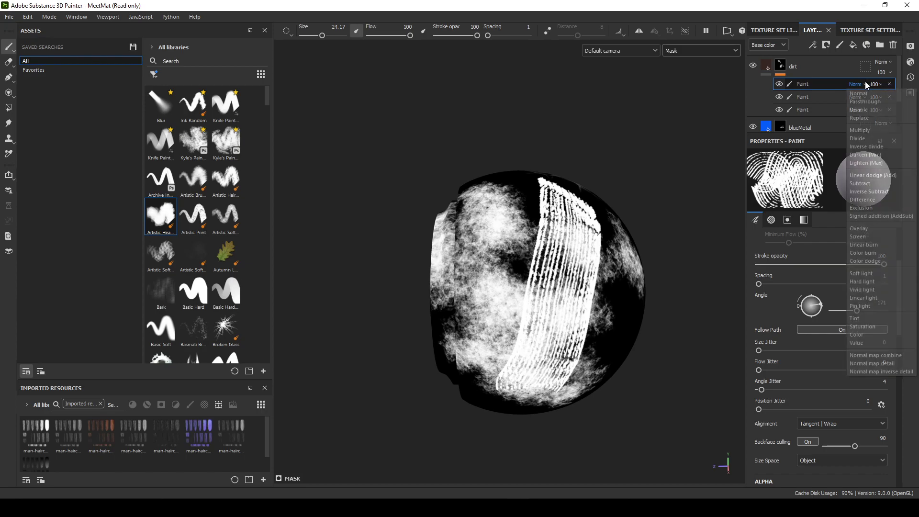
pyautogui.click(827, 82)
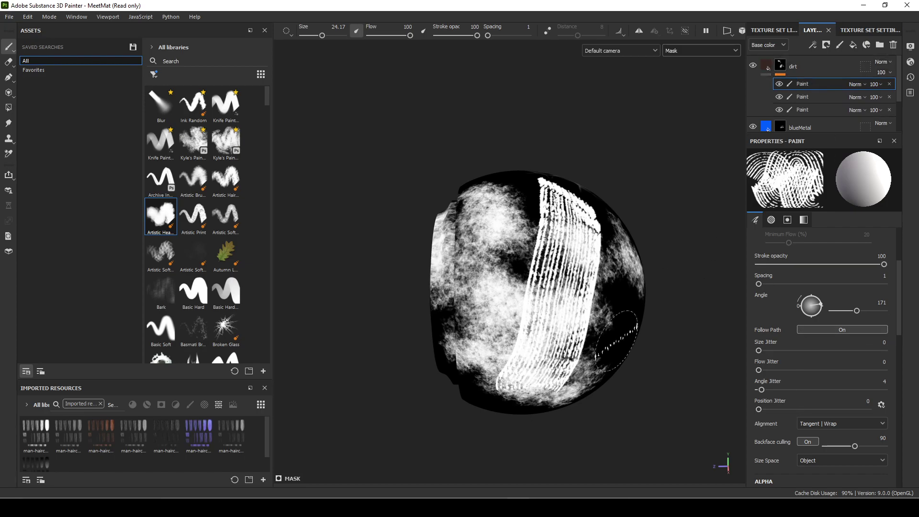
pyautogui.hotkey('ctrl', 'z')
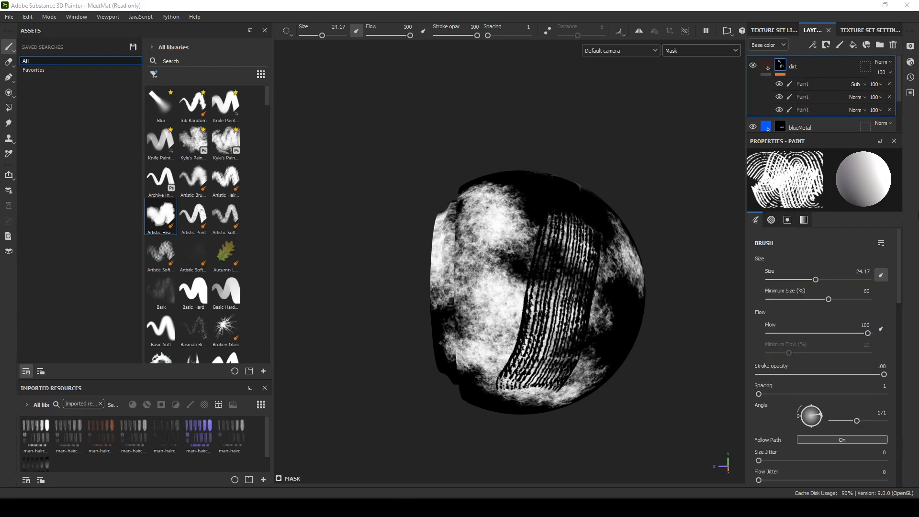
pyautogui.scroll(-3, 837, 382)
pyautogui.scroll(3, 840, 393)
# - Try Multiply and Normal, then set the top paint effect to Subtract to carve rake grooves
pyautogui.click(862, 84)
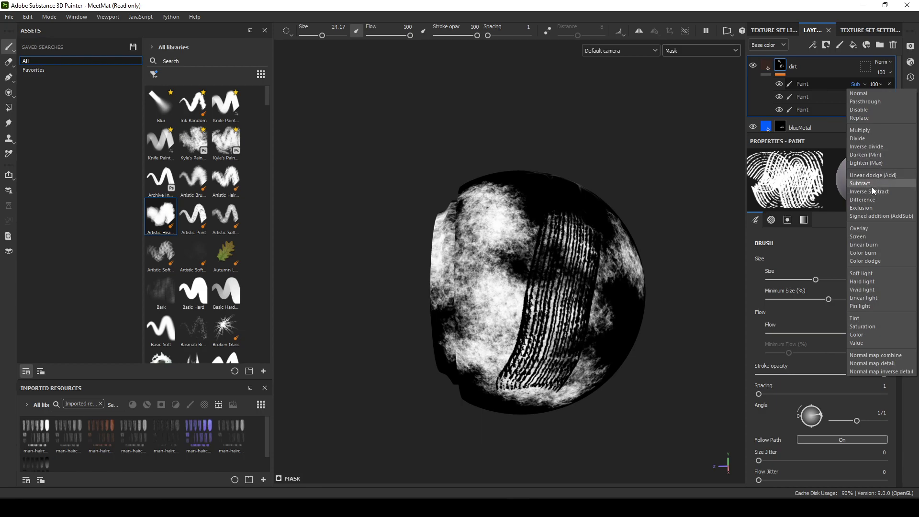
pyautogui.click(871, 128)
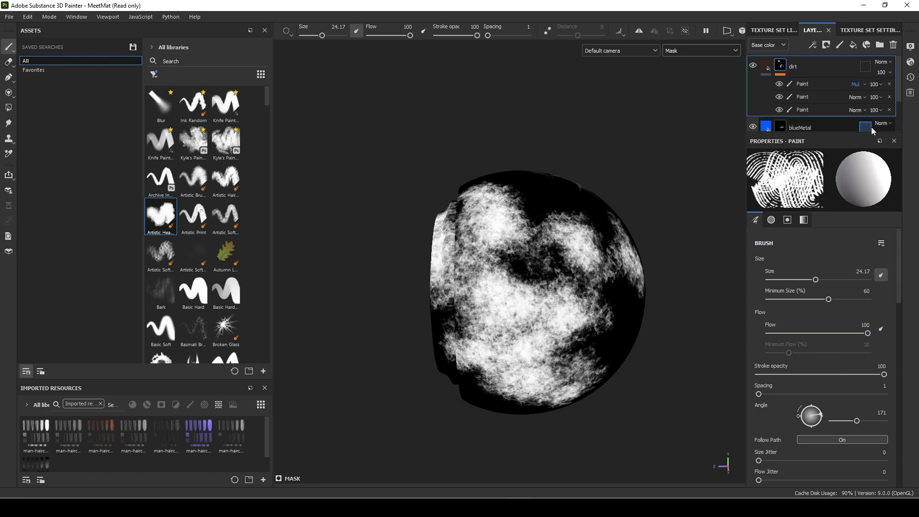
pyautogui.click(863, 84)
pyautogui.click(863, 84)
pyautogui.click(863, 84)
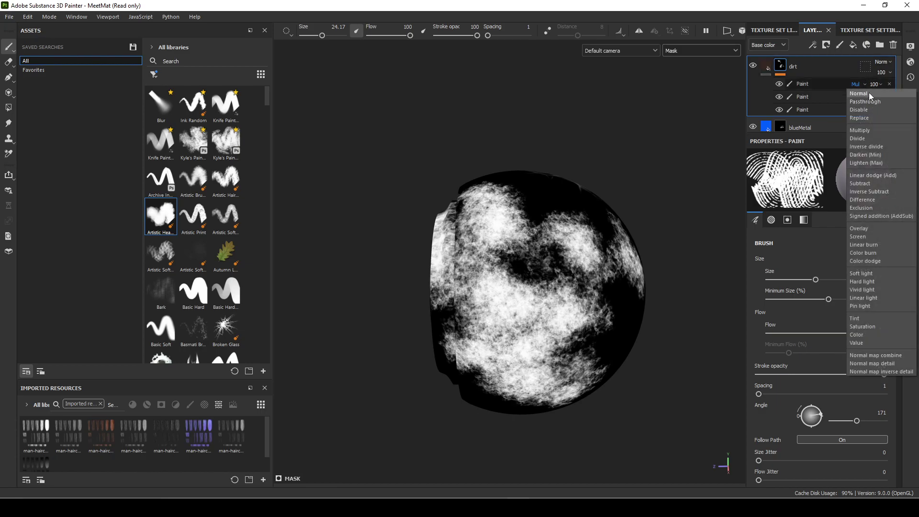
pyautogui.click(869, 94)
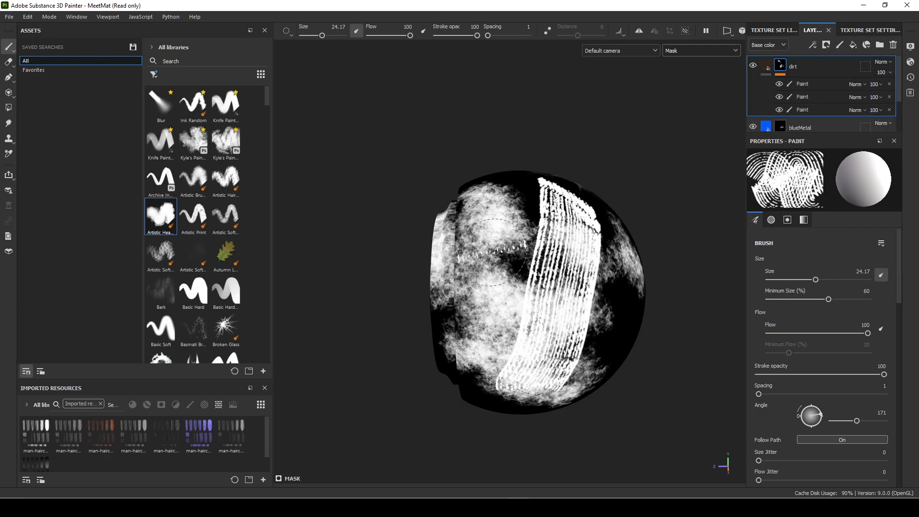
pyautogui.click(864, 83)
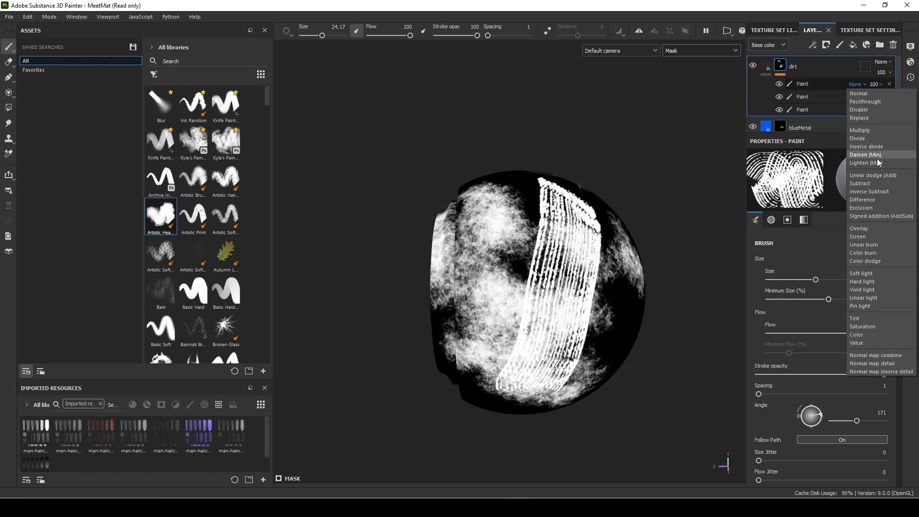
pyautogui.click(867, 185)
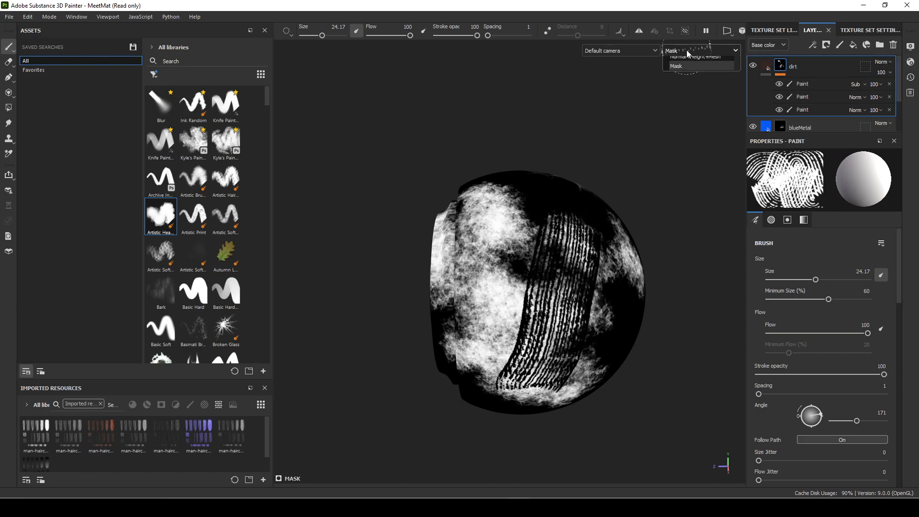
# - Switch the viewport back to Material and orbit around the sphere
pyautogui.click(701, 50)
pyautogui.click(685, 63)
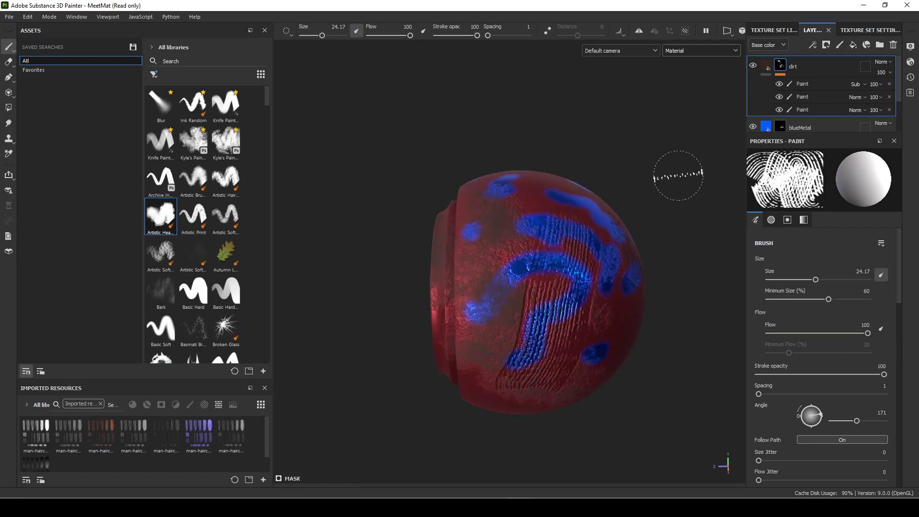
pyautogui.moveTo(677, 250)
pyautogui.keyDown('alt'); pyautogui.mouseDown()
pyautogui.moveTo(718, 216)
pyautogui.moveTo(660, 271)
pyautogui.moveTo(628, 329)
pyautogui.mouseUp(); pyautogui.keyUp('alt')
pyautogui.keyDown('alt'); pyautogui.moveTo(628, 329); pyautogui.dragTo(714, 304, button='right'); pyautogui.keyUp('alt')
# - Select the rake stroke layer and return the viewport to the Mask channel
pyautogui.click(842, 85)
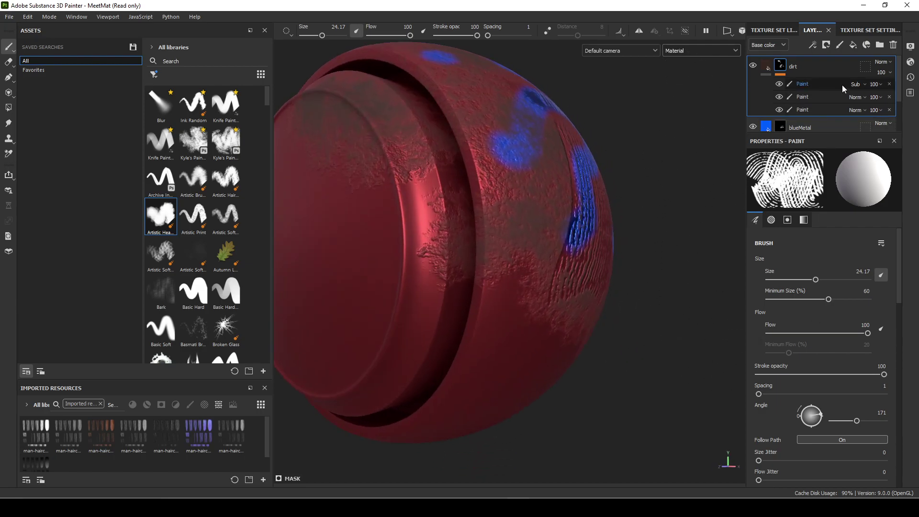
pyautogui.click(860, 85)
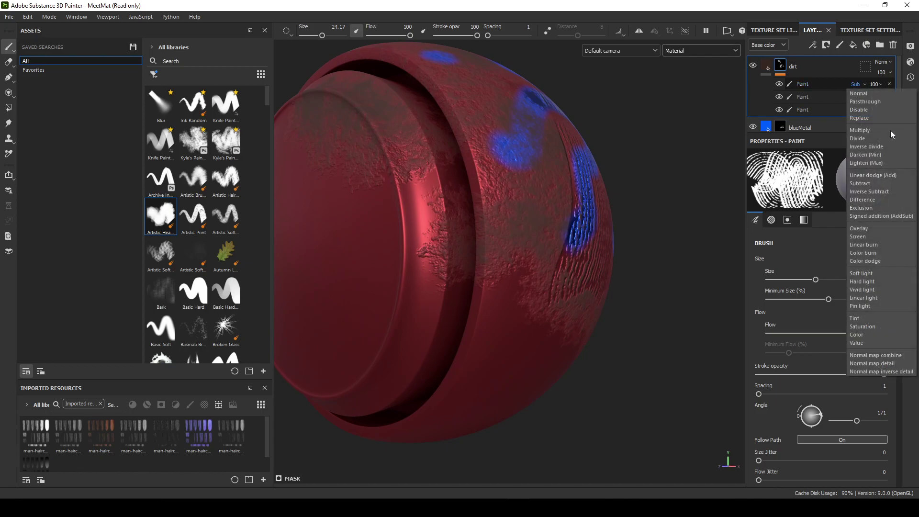
pyautogui.click(704, 51)
pyautogui.click(708, 51)
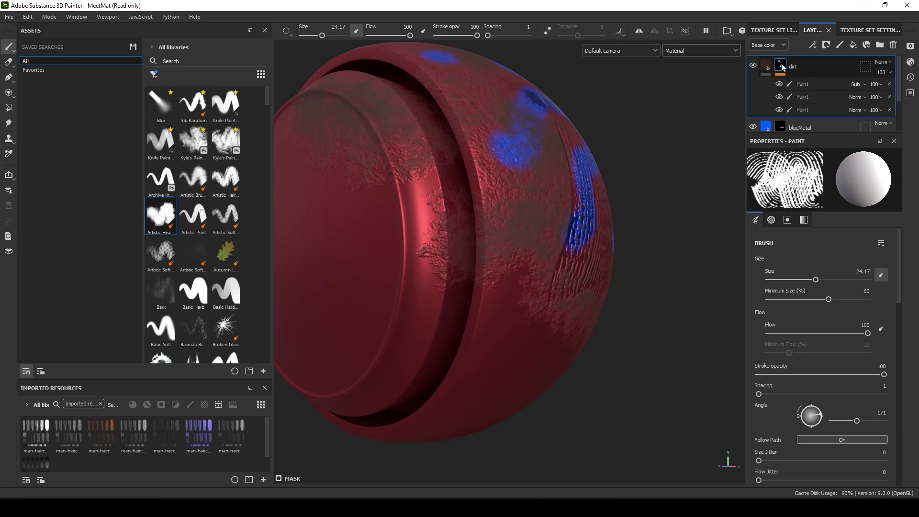
pyautogui.click(711, 49)
pyautogui.click(690, 145)
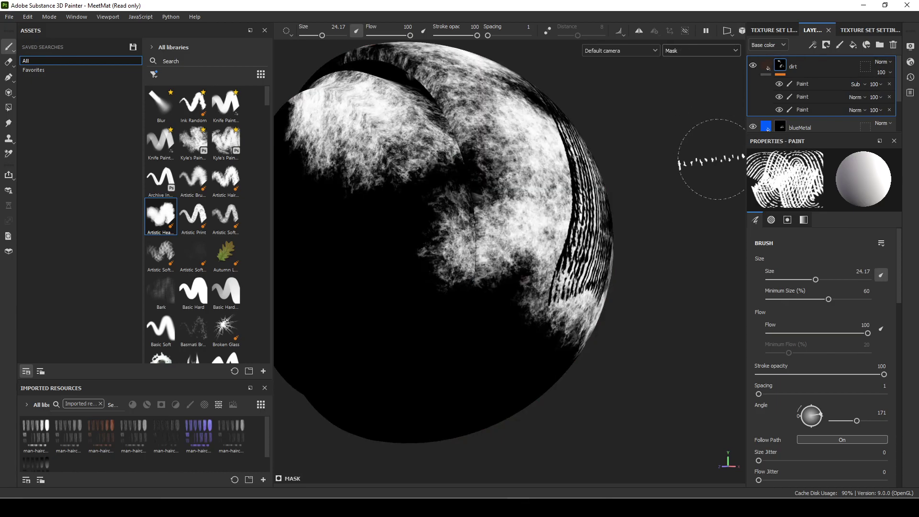
pyautogui.keyDown('alt'); pyautogui.moveTo(707, 164); pyautogui.dragTo(619, 338); pyautogui.keyUp('alt')
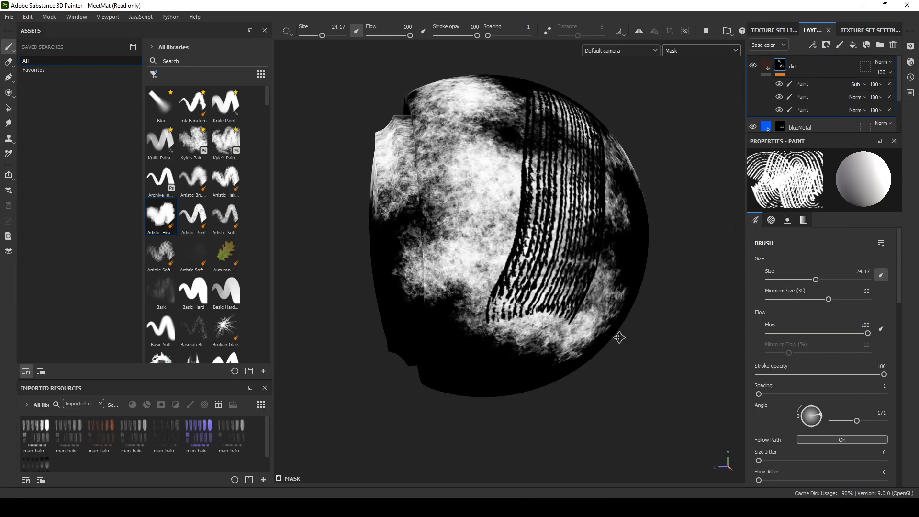
# - Try Soft light and Exclusion on the stroke paint effect, then return it to Subtract
pyautogui.click(861, 85)
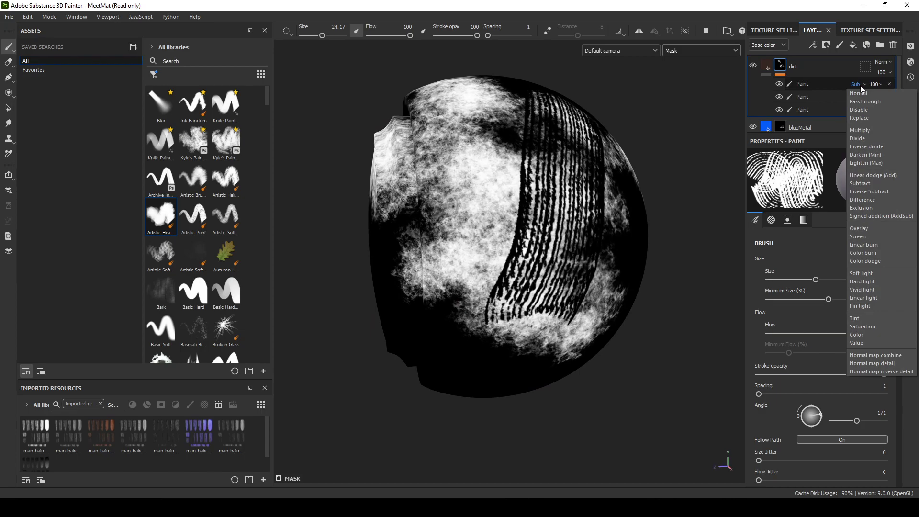
pyautogui.click(863, 273)
pyautogui.keyDown('alt'); pyautogui.moveTo(656, 209); pyautogui.dragTo(864, 124); pyautogui.keyUp('alt')
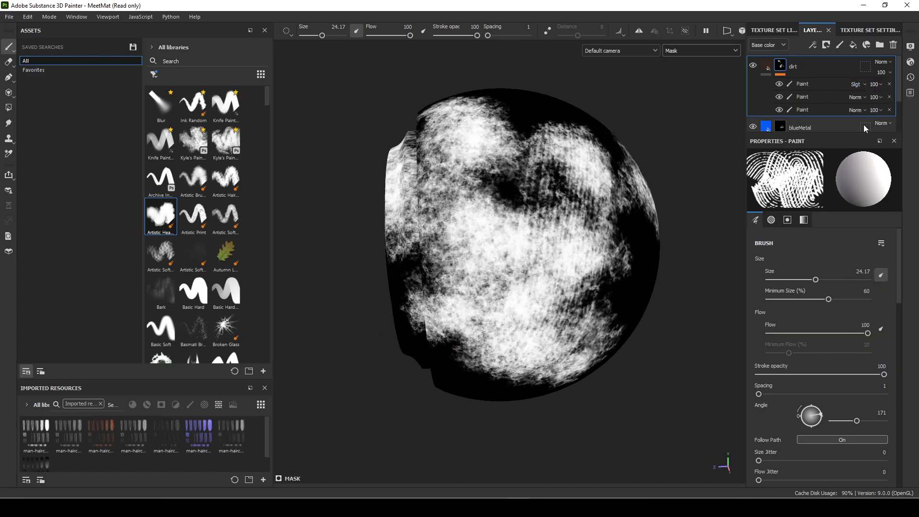
pyautogui.click(861, 85)
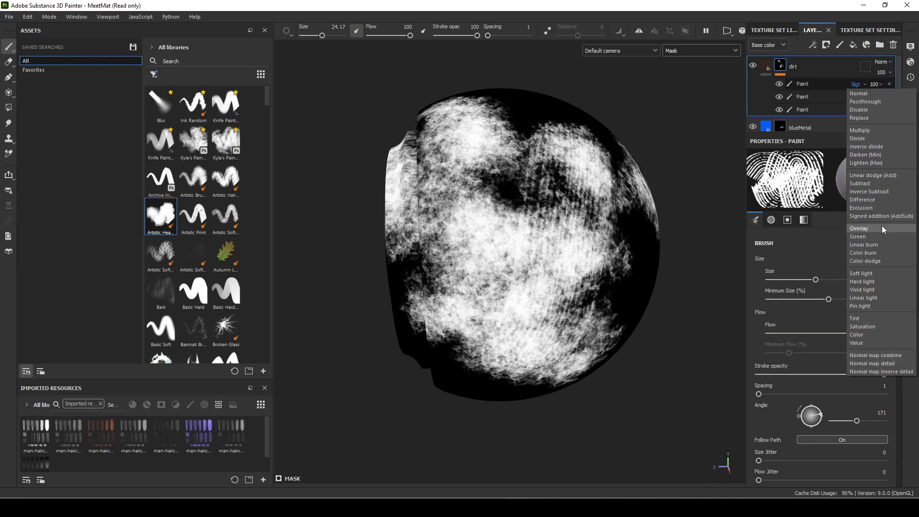
pyautogui.click(878, 208)
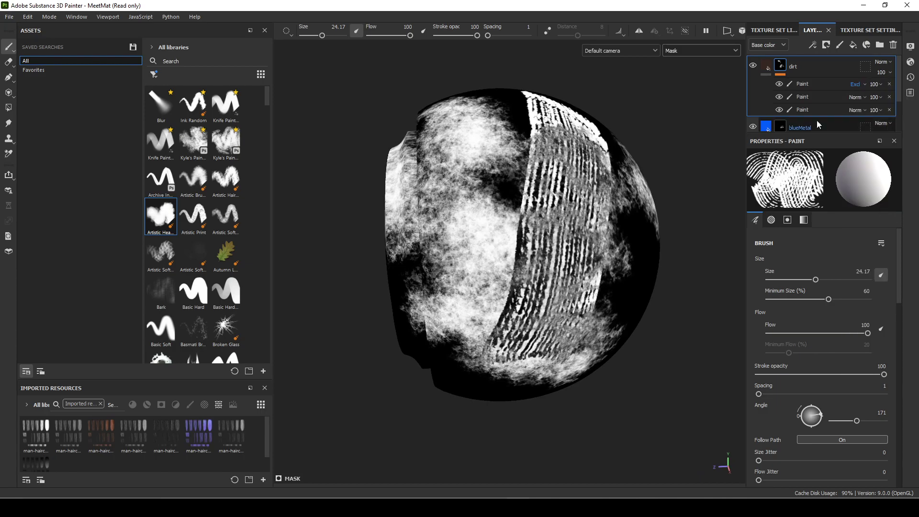
pyautogui.click(858, 85)
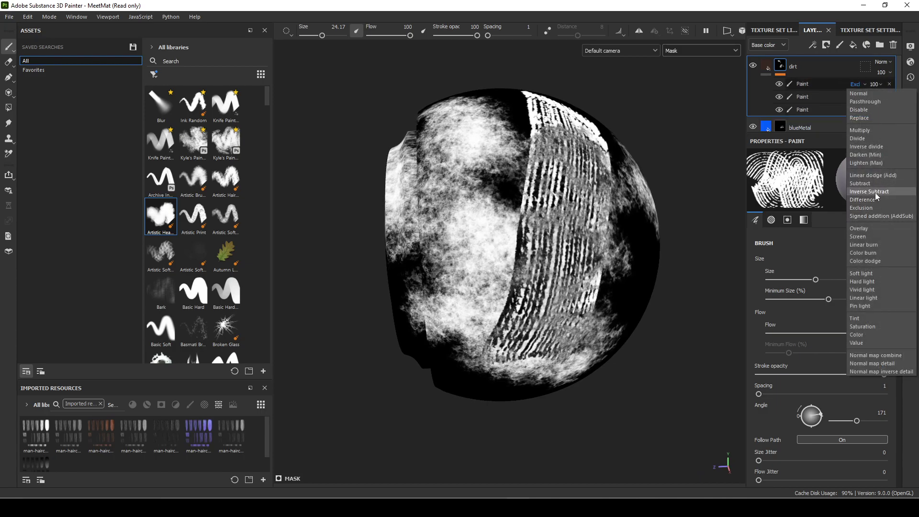
pyautogui.click(874, 185)
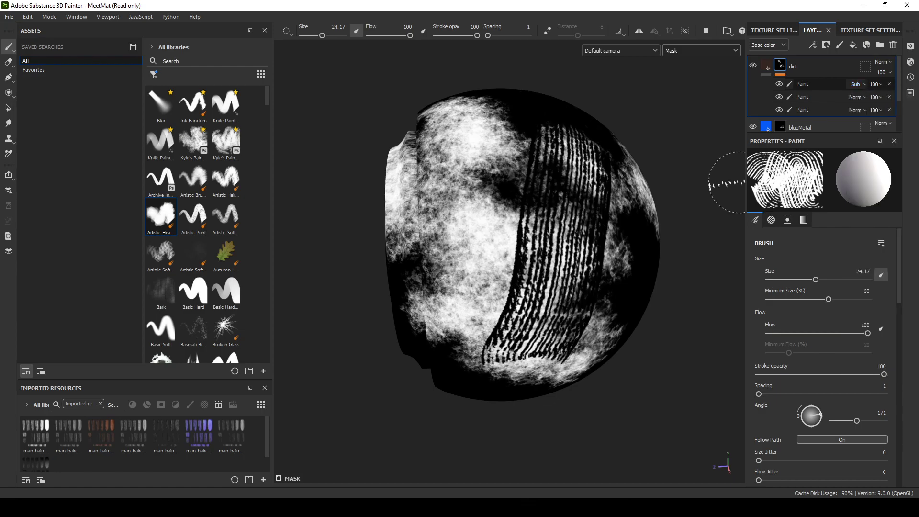
# - Show the full material again and orbit until the sphere's cap faces the camera
pyautogui.click(703, 50)
pyautogui.click(685, 61)
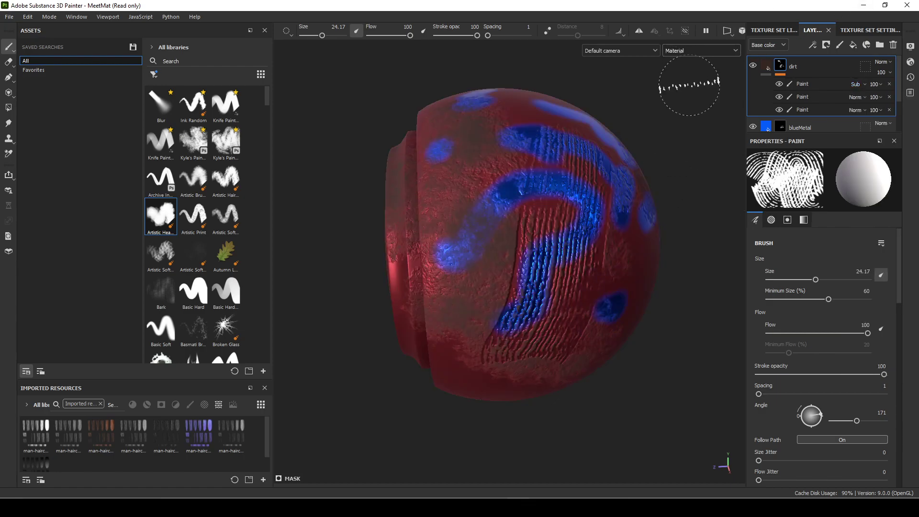
pyautogui.keyDown('alt'); pyautogui.moveTo(682, 278); pyautogui.dragTo(724, 190); pyautogui.keyUp('alt')
# - Show the dirt layer's Fill properties and orbit to bring the blue stroke into view
pyautogui.click(767, 66)
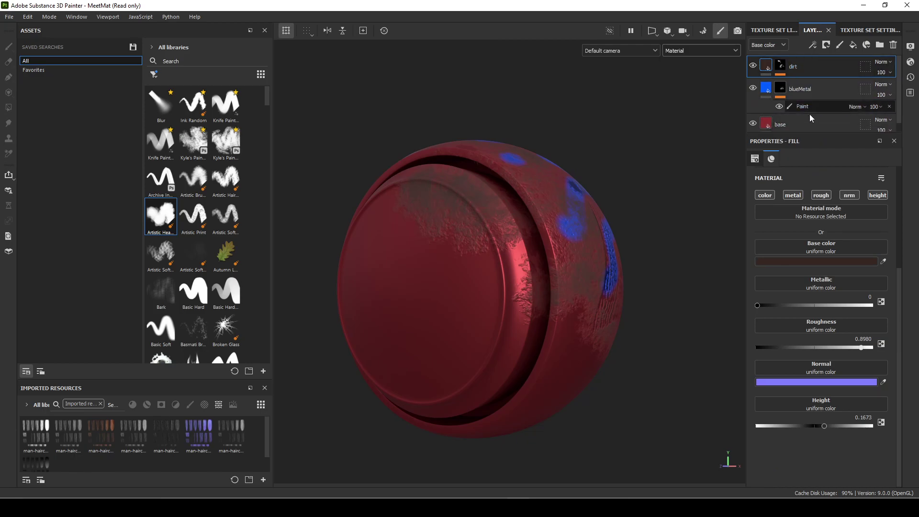
pyautogui.moveTo(695, 301)
pyautogui.keyDown('alt'); pyautogui.mouseDown()
pyautogui.moveTo(677, 353)
pyautogui.moveTo(680, 339)
pyautogui.moveTo(597, 377)
pyautogui.moveTo(535, 360)
pyautogui.mouseUp(); pyautogui.keyUp('alt')
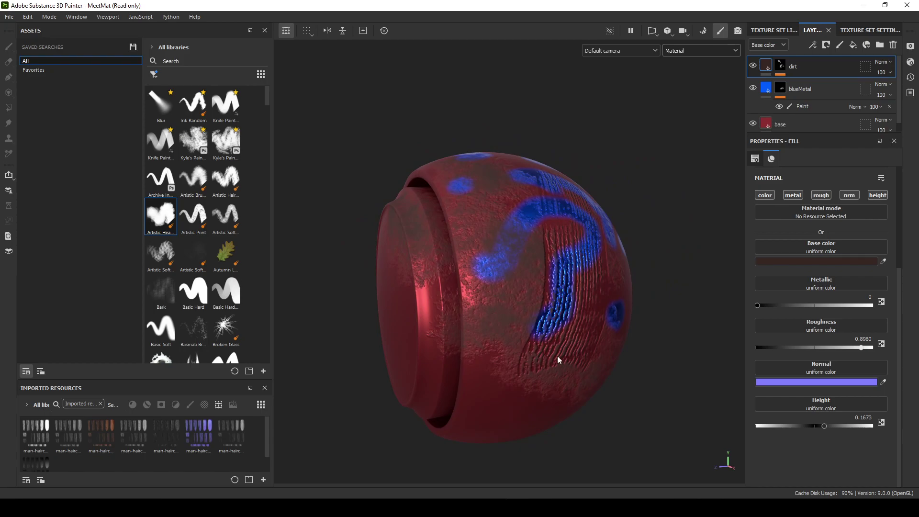